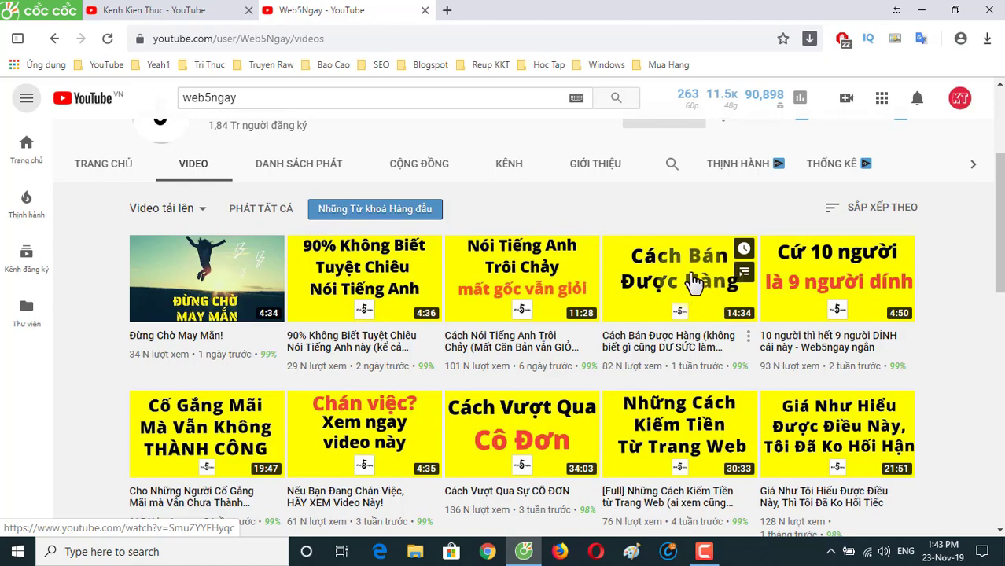
- Launch Adobe Photoshop CS6 (64 Bit) and look back at the reference thumbnails on the YouTube channel in Cốc Cốc
key("super+d")
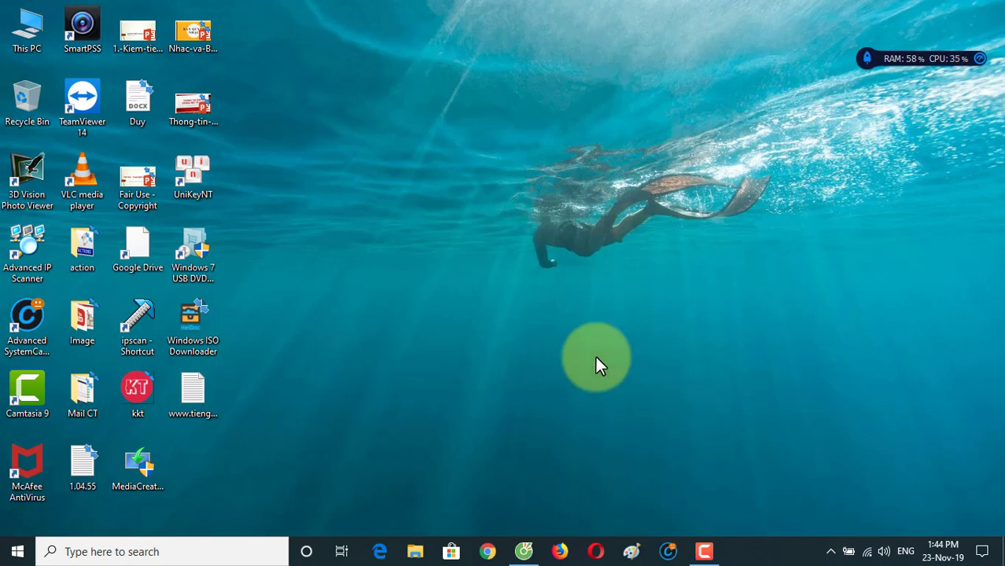
left_click(109, 550)
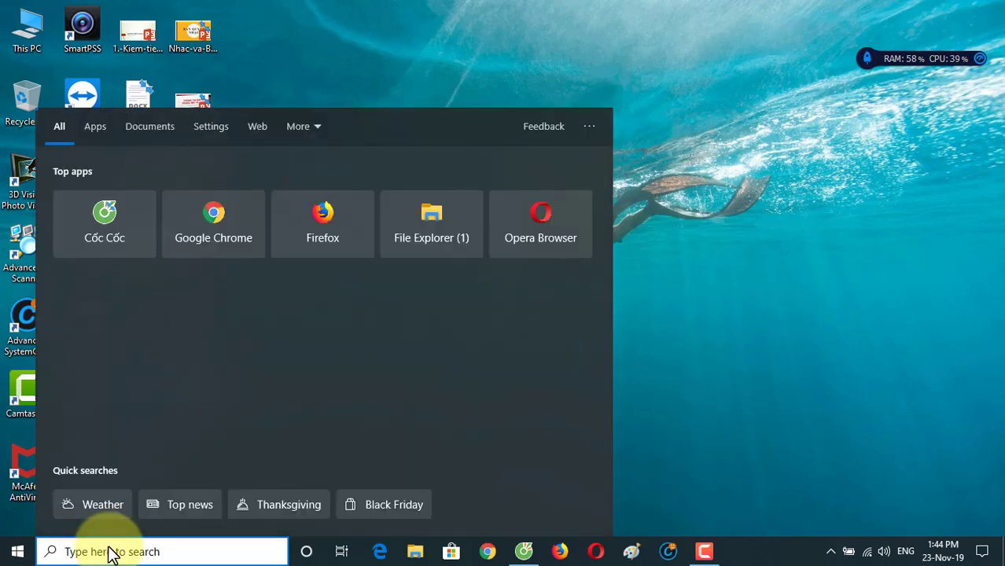
type("pho")
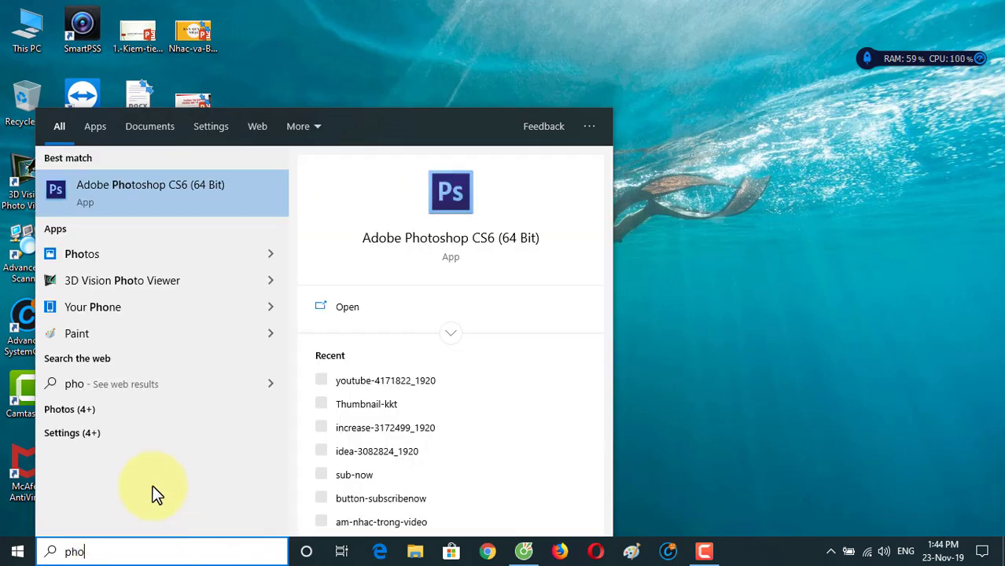
left_click(142, 187)
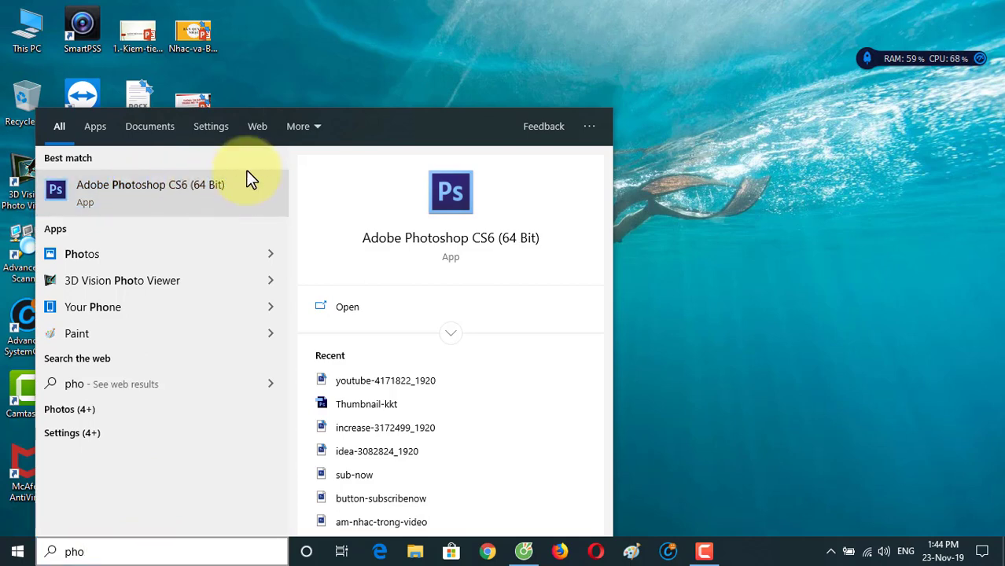
left_click(162, 198)
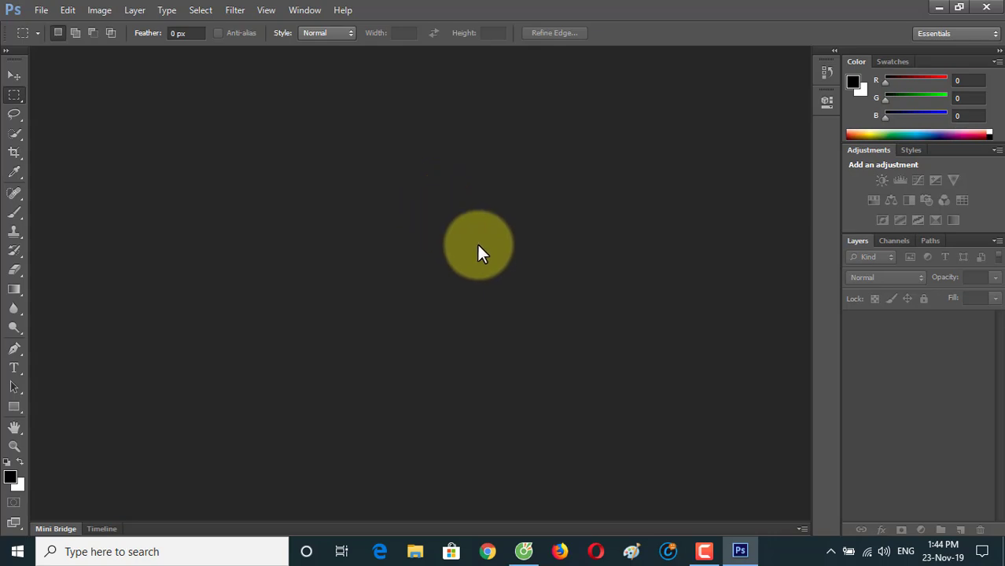
left_click(524, 551)
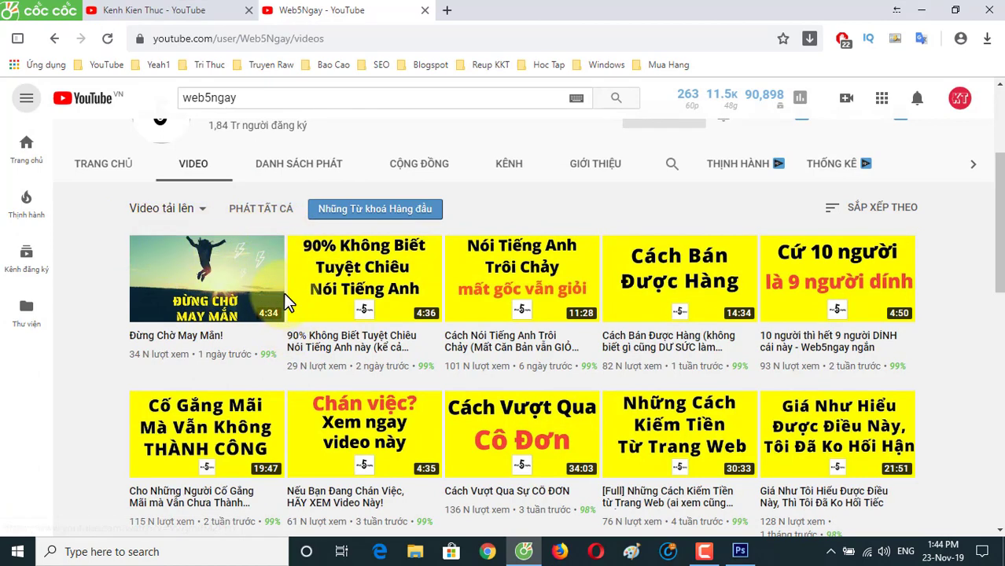
left_click(740, 552)
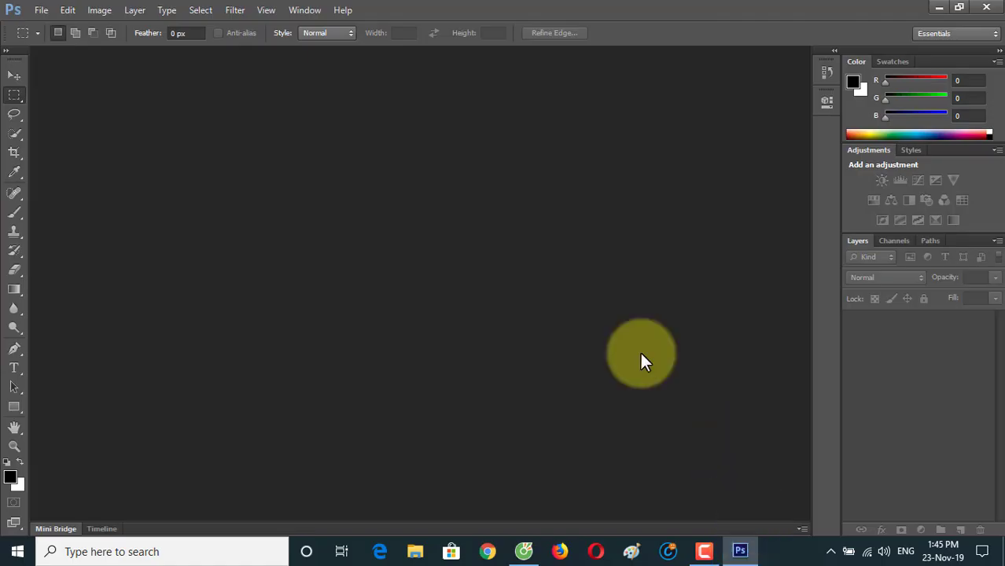
- Create a new document 1024 pixels wide and 720 pixels high, checking the reference thumbnails on YouTube before confirming
left_click(41, 10)
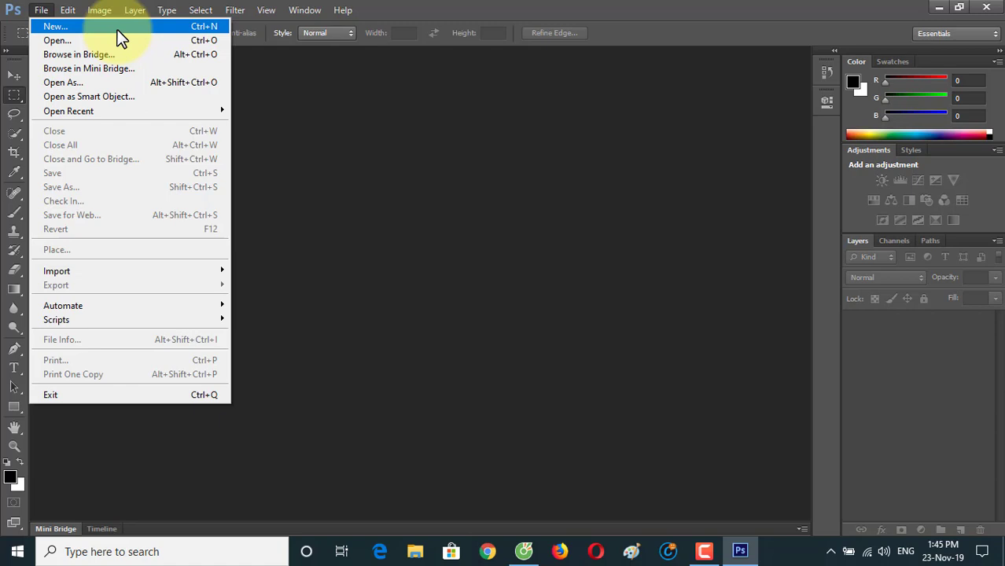
left_click(47, 11)
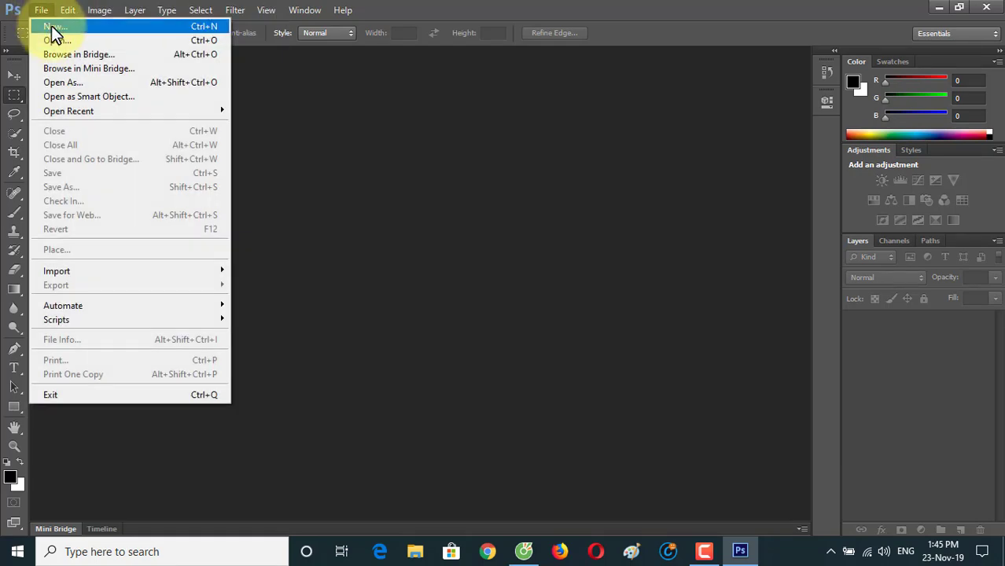
left_click(118, 29)
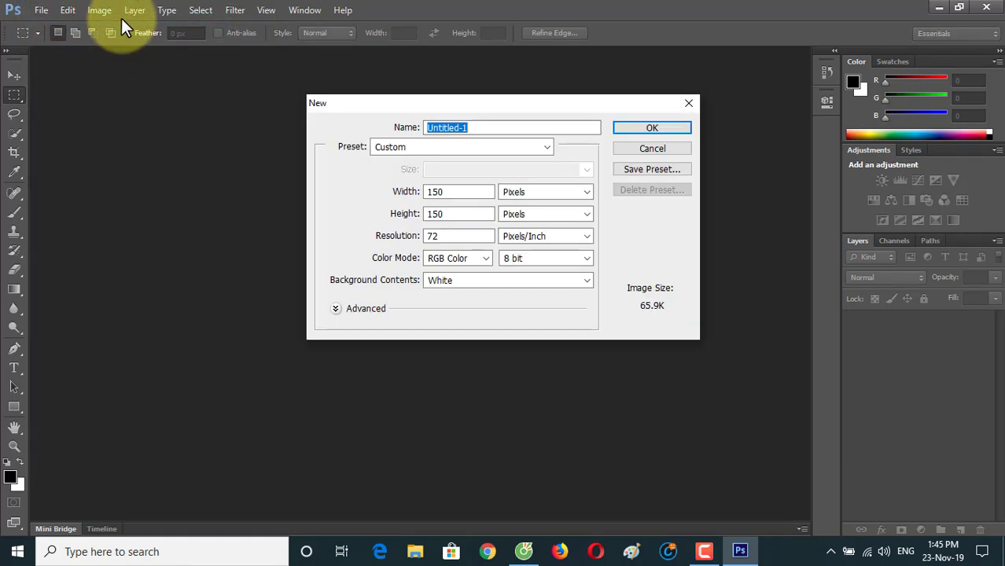
double_click(464, 191)
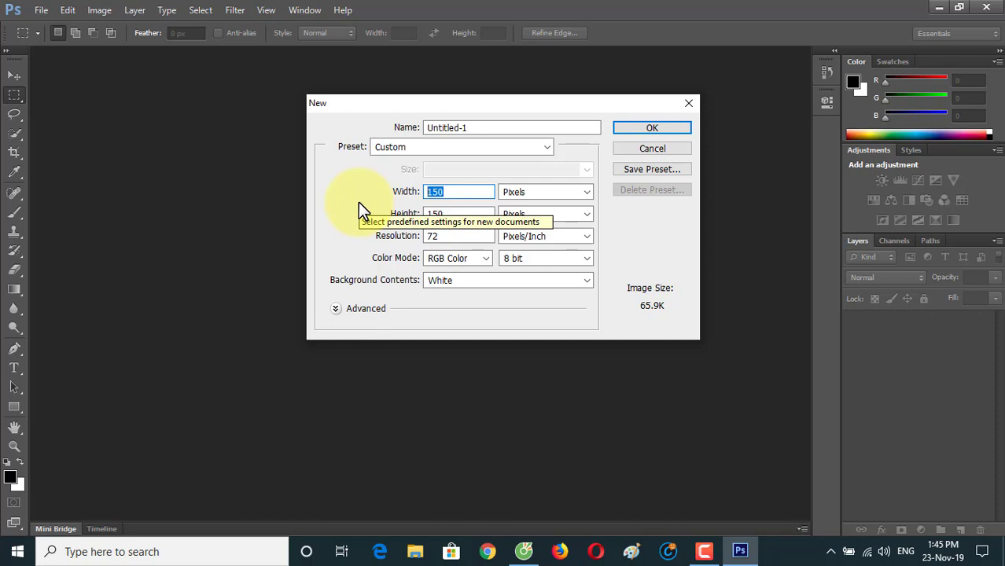
type("102")
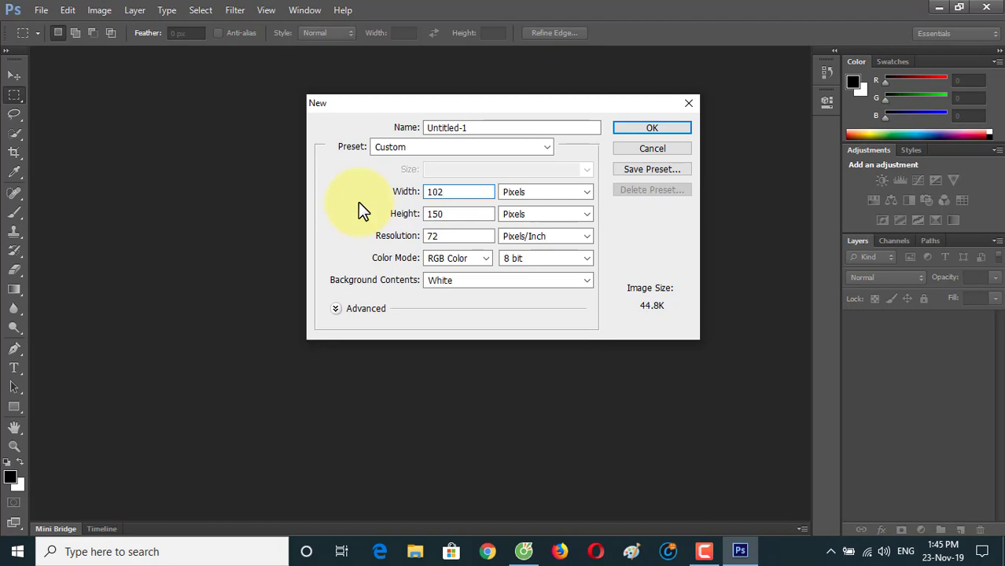
type("4")
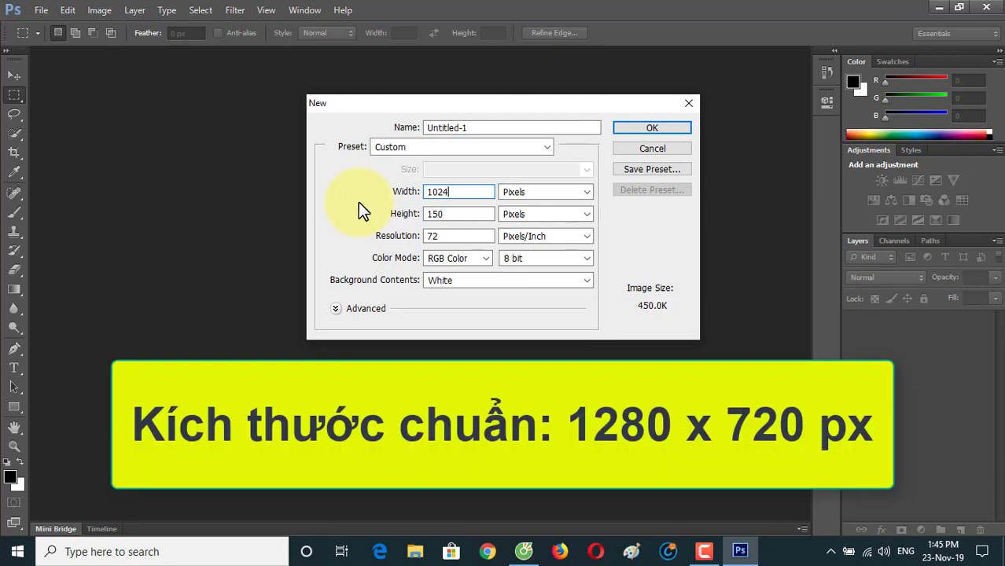
left_click_drag(489, 213, 367, 206)
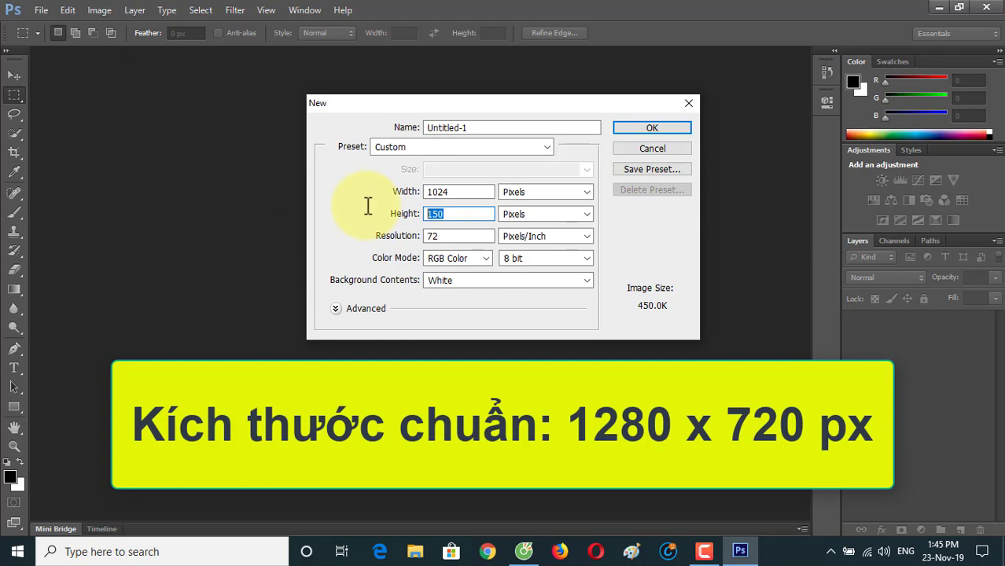
type("720")
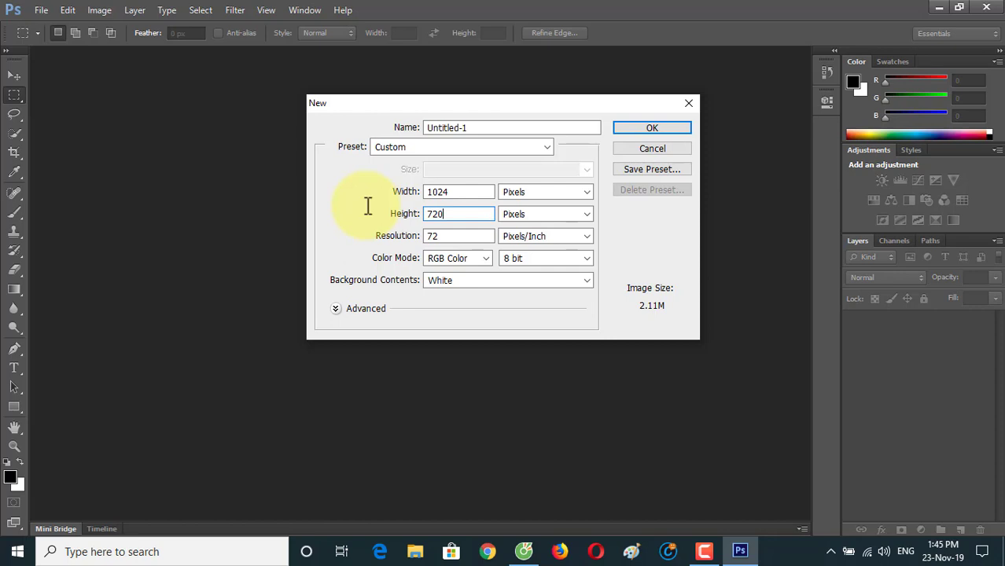
left_click(523, 551)
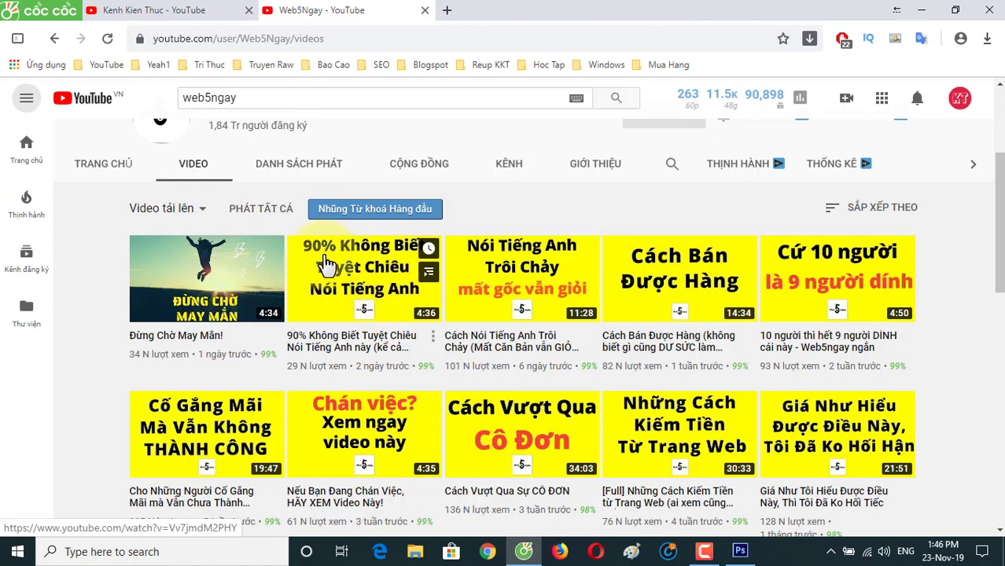
left_click(740, 550)
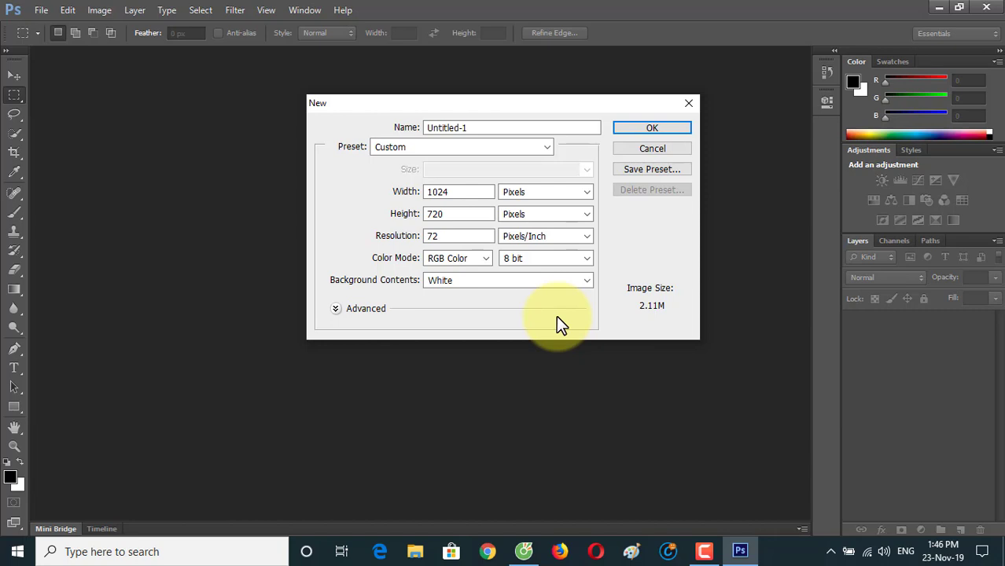
left_click(452, 213)
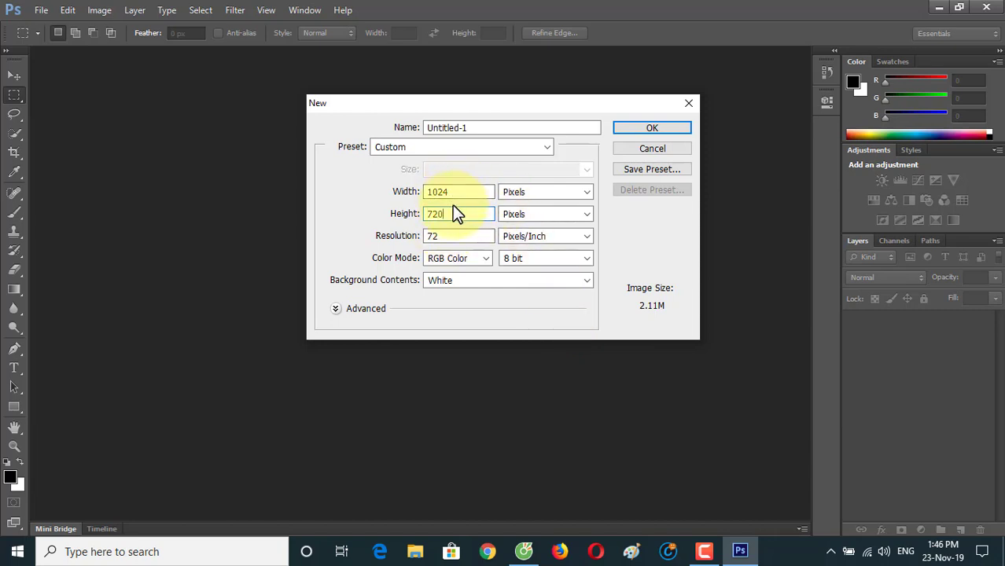
left_click(661, 132)
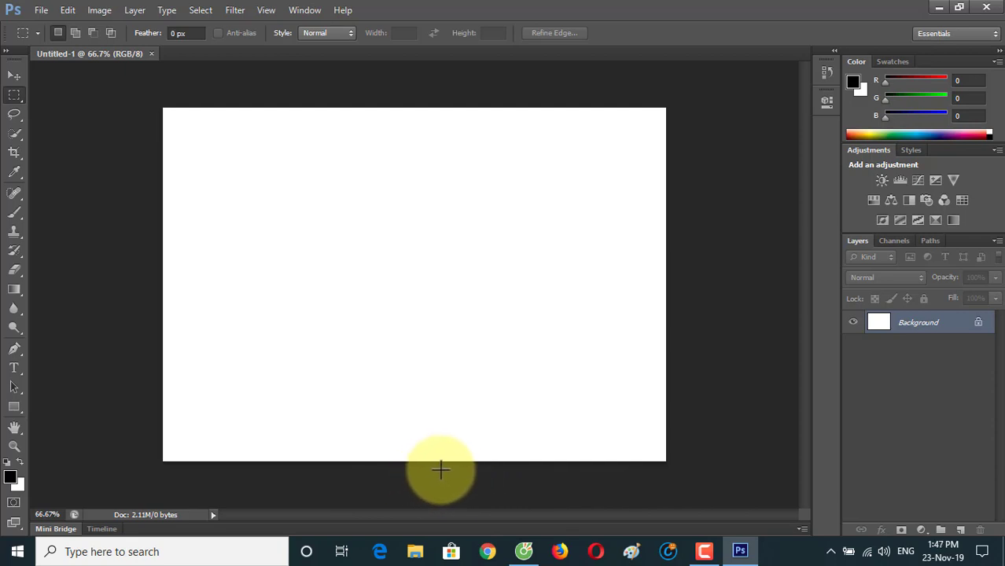
- Convert the locked Background into a regular layer, and check the background color of the YouTube reference thumbnails
double_click(927, 325)
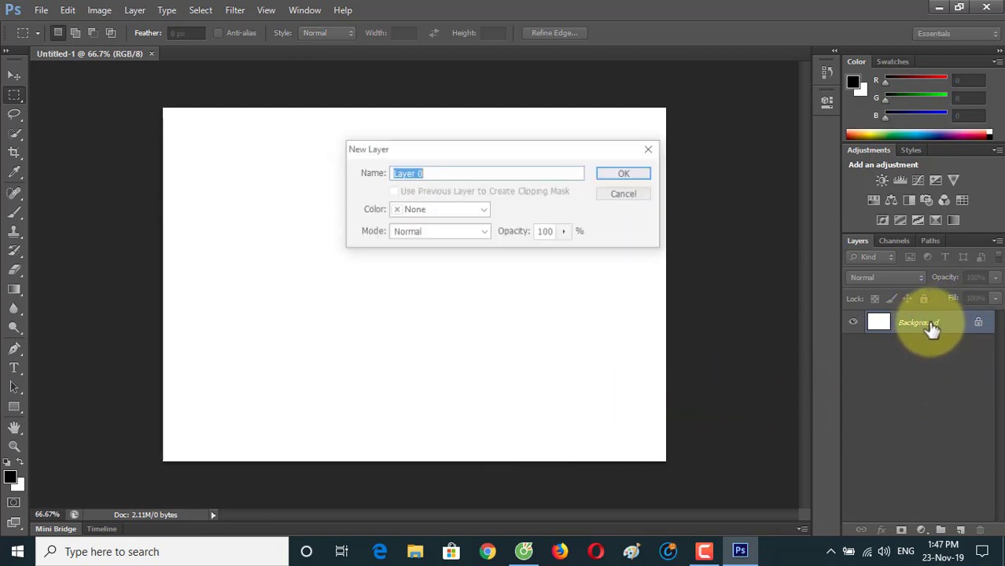
left_click(625, 174)
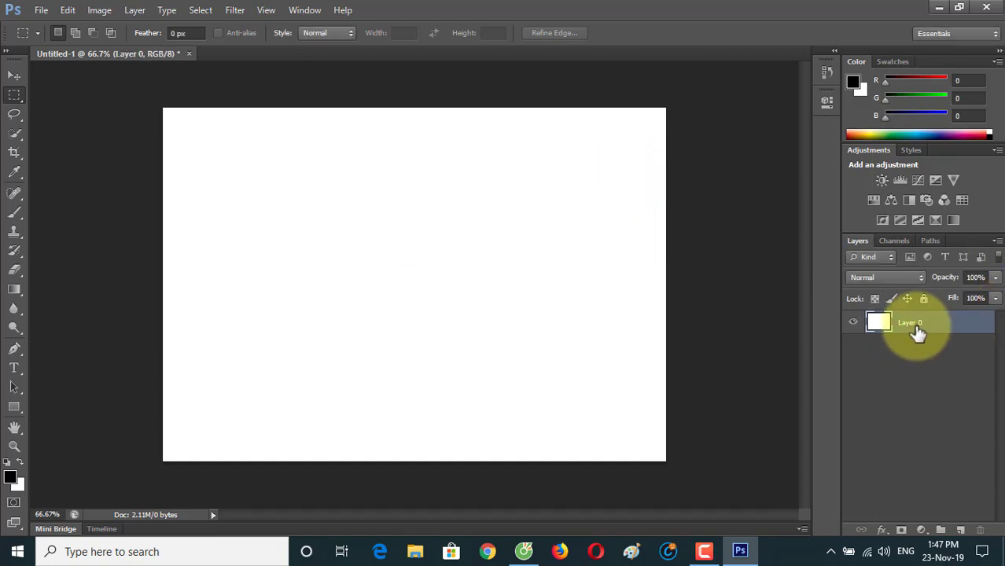
left_click(524, 552)
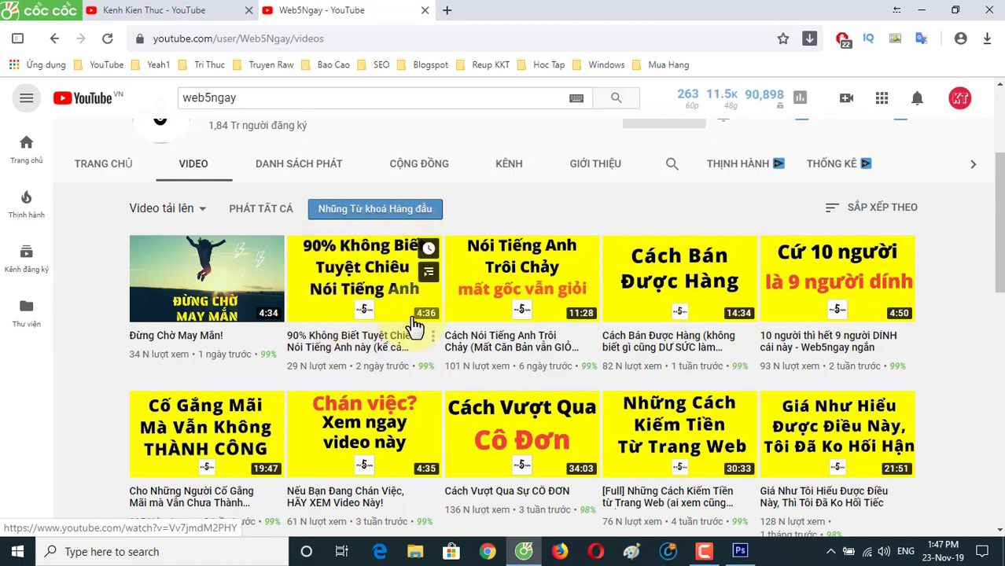
left_click(740, 551)
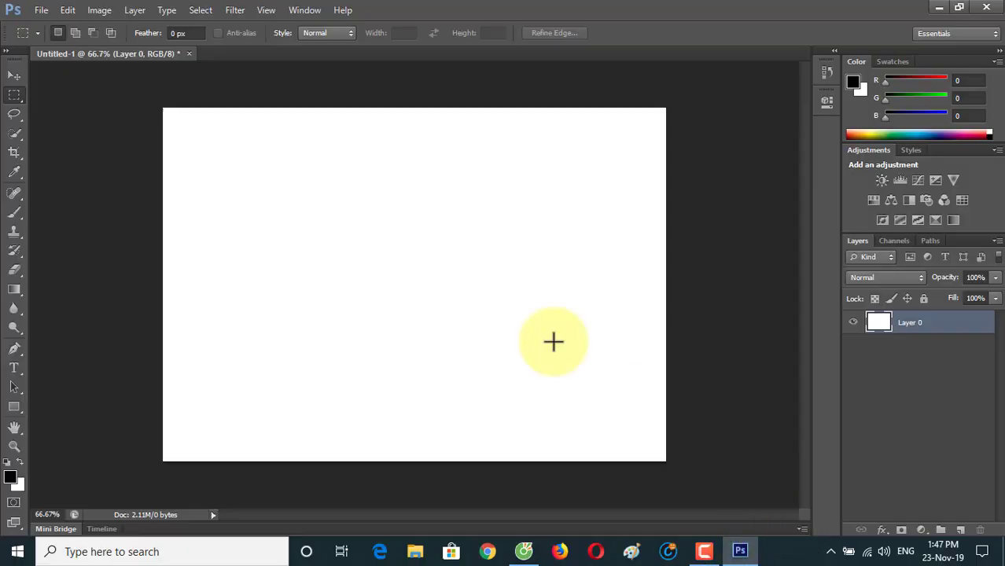
- Set the foreground color to bright yellow, fafd03
left_click(11, 481)
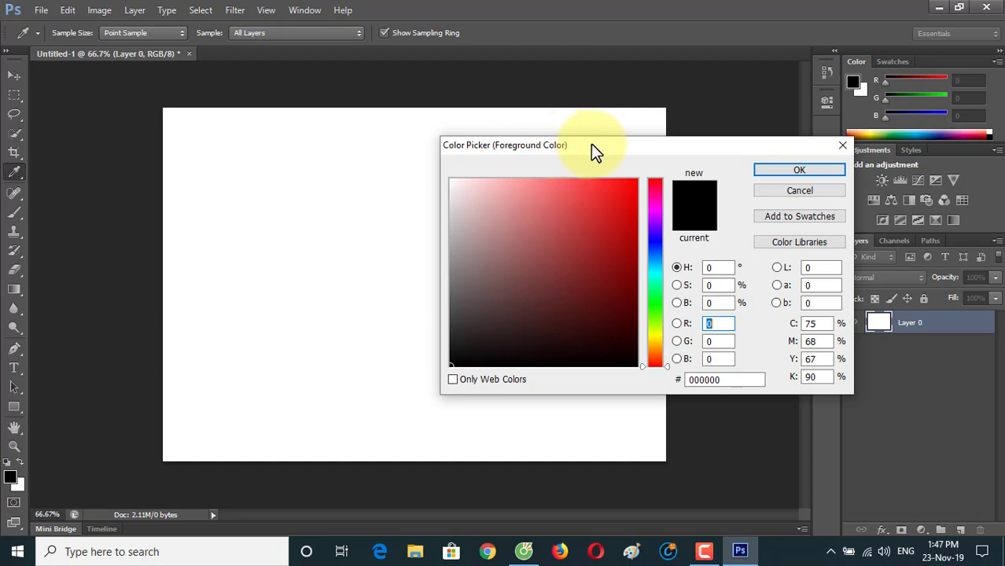
left_click(651, 332)
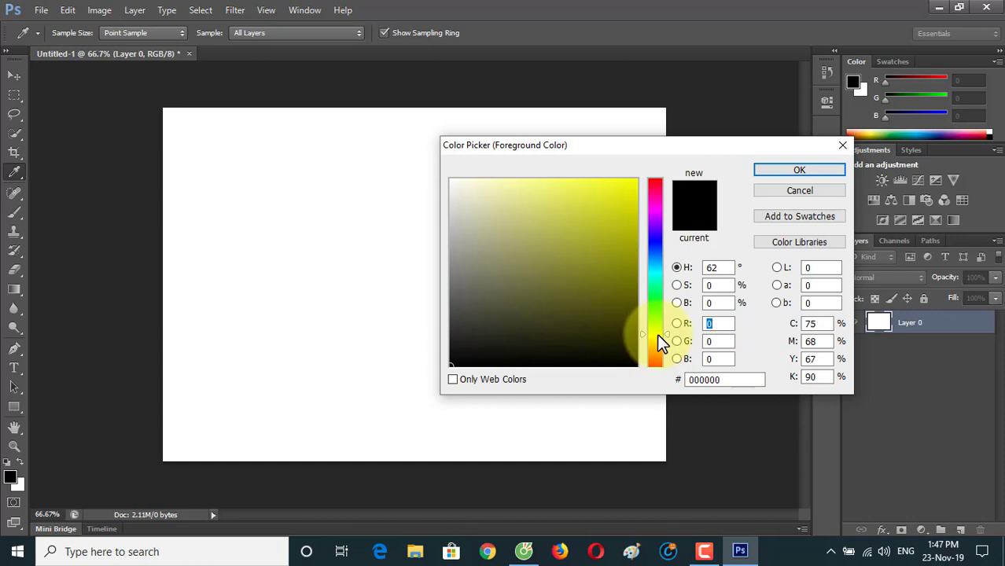
left_click(657, 333)
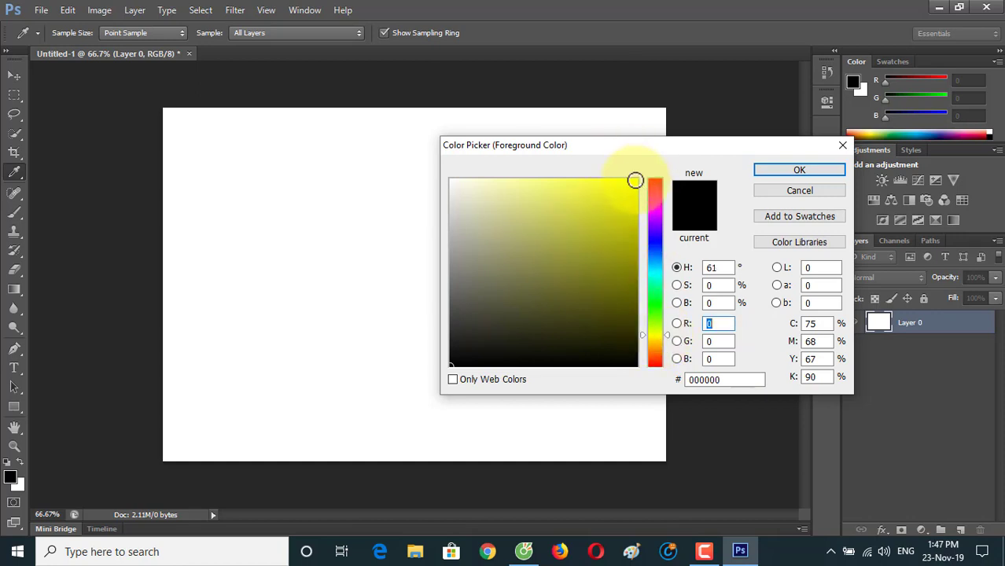
left_click(635, 180)
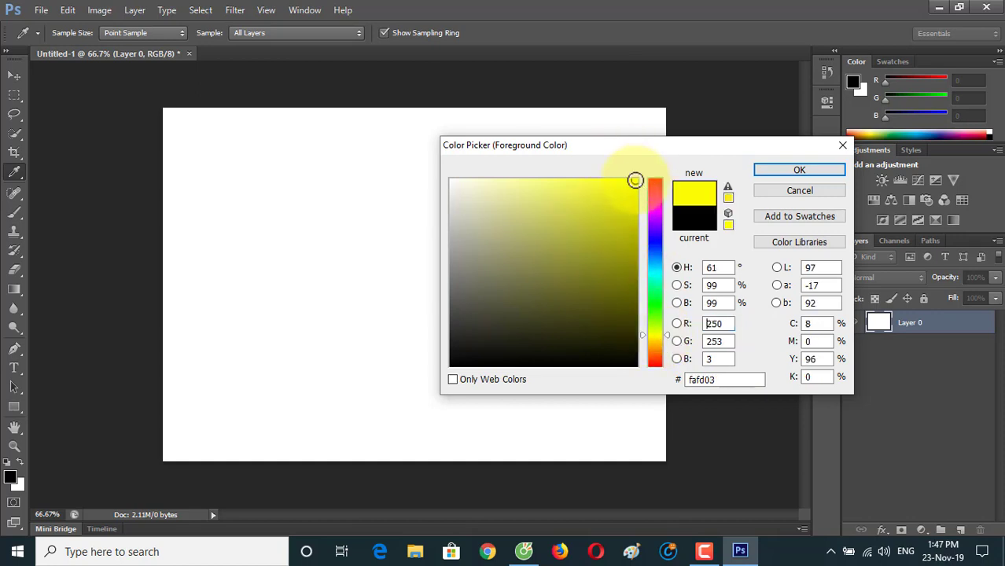
left_click(799, 170)
- Fill the whole layer with the yellow foreground color
key("m")
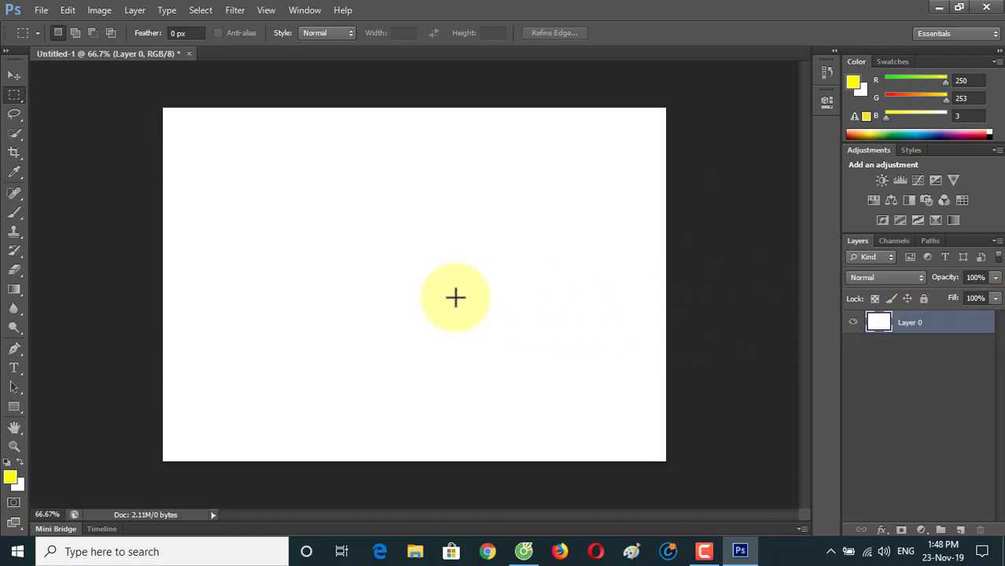
key("alt+Delete")
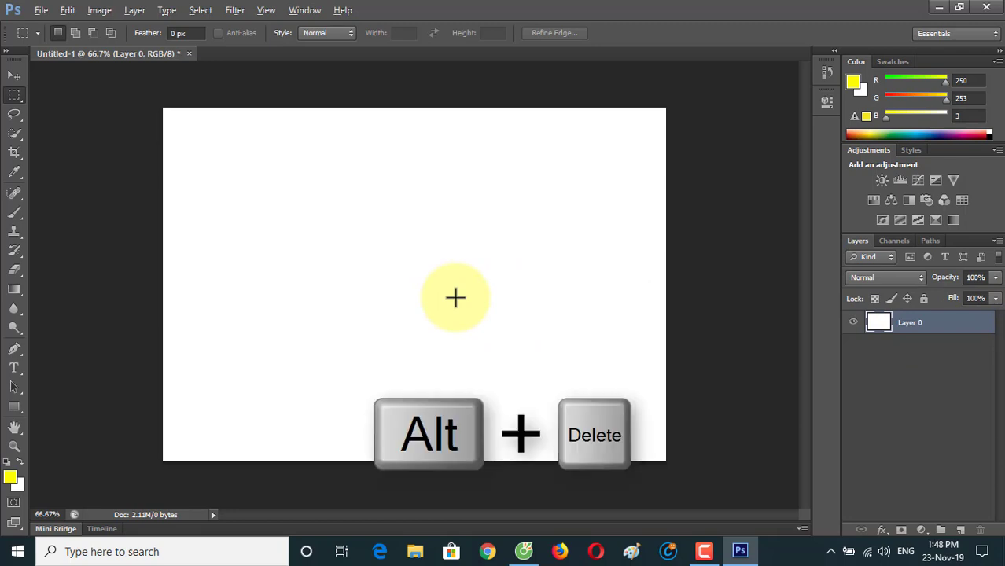
key("alt+Delete")
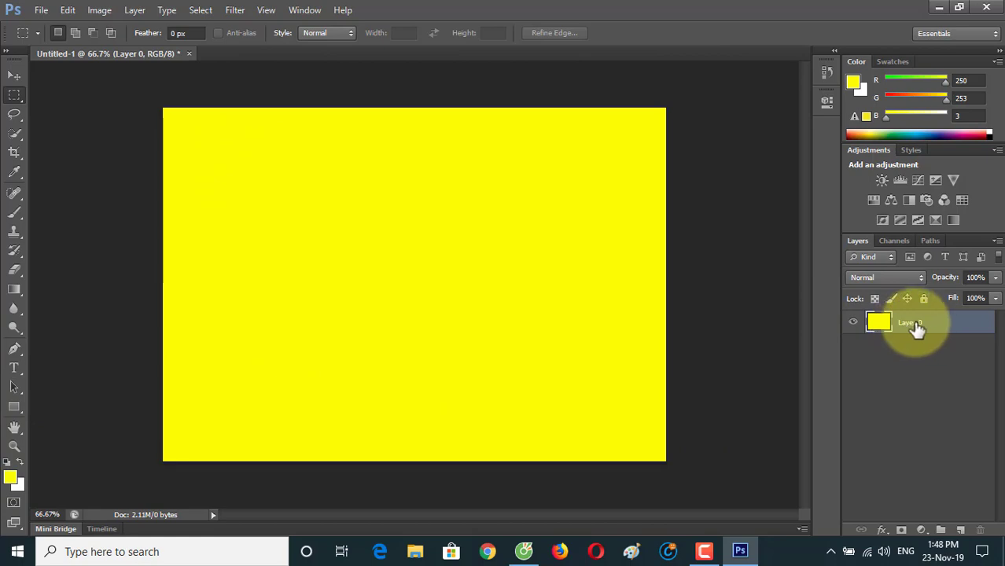
- Check the yellow reference thumbnails on YouTube, and set the Type tool's text color to near-black, 010101
left_click(524, 553)
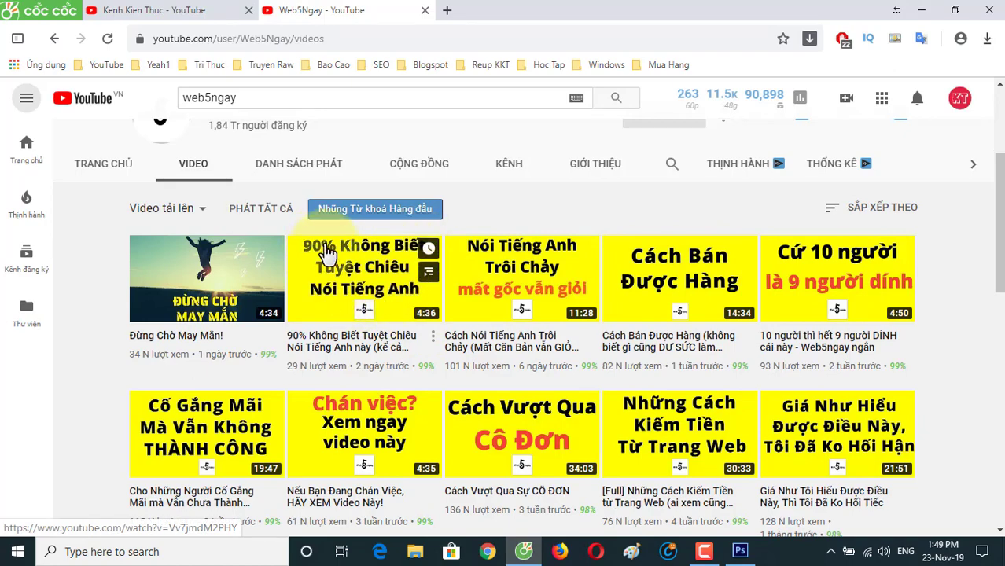
left_click(739, 551)
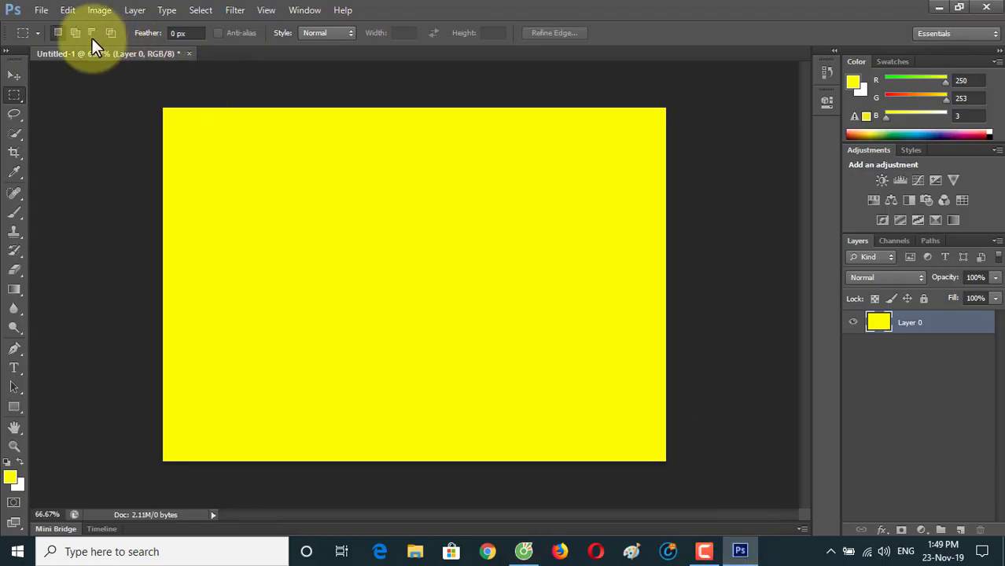
left_click(19, 367)
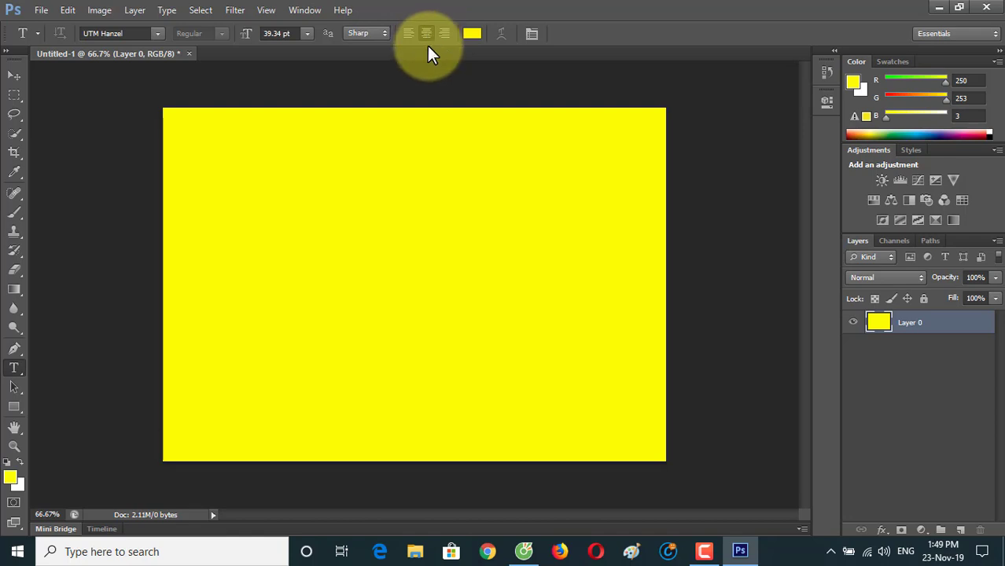
left_click(474, 36)
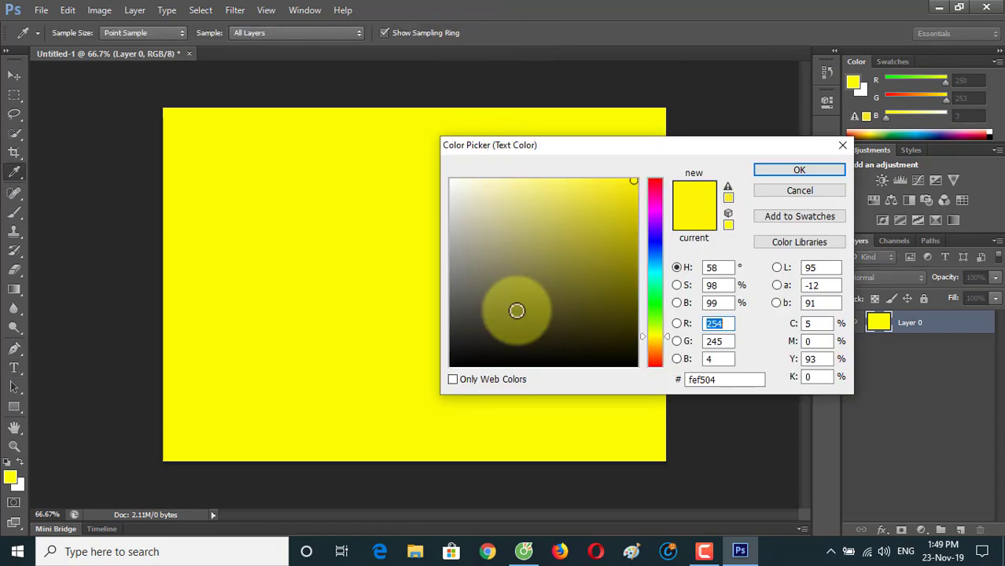
left_click(450, 365)
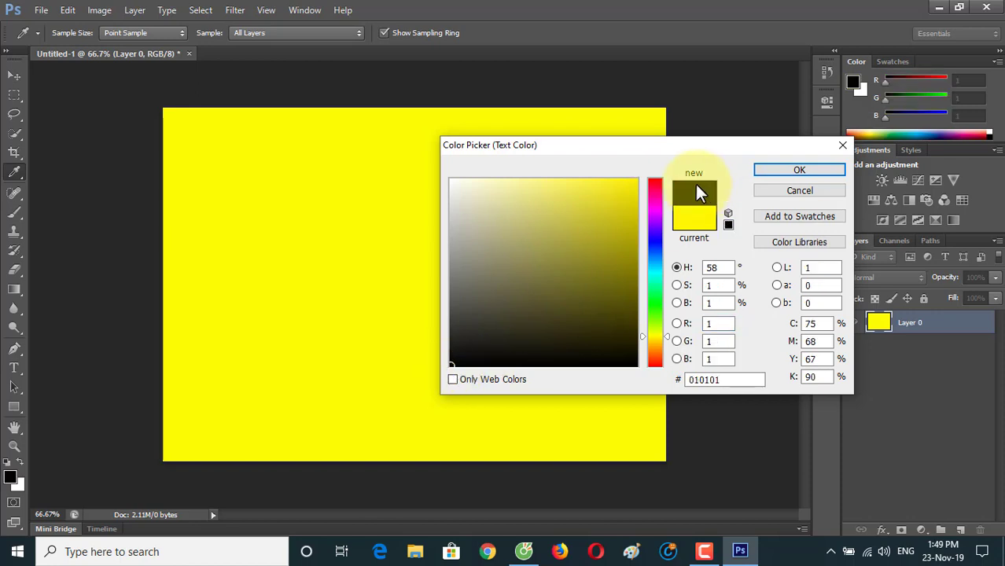
left_click(804, 171)
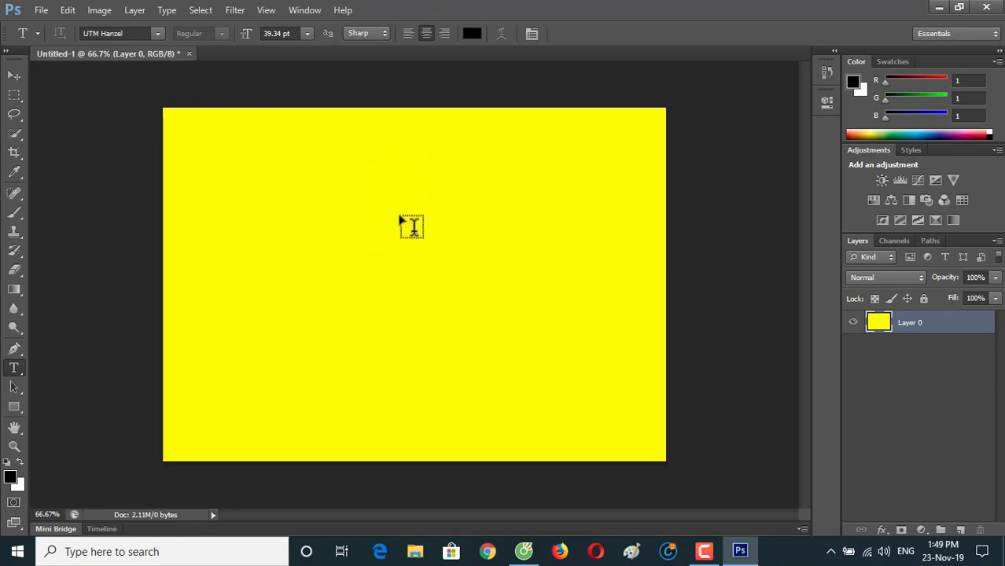
- Check the "Cách Bán Được Hàng" reference thumbnail on YouTube, and start a text layer near the canvas's upper middle
left_click(535, 557)
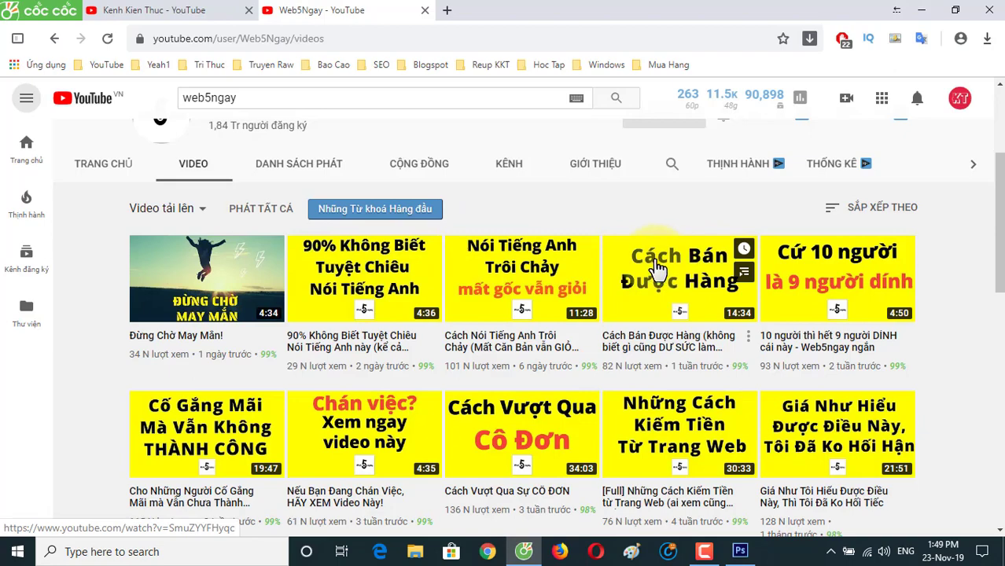
left_click(697, 346)
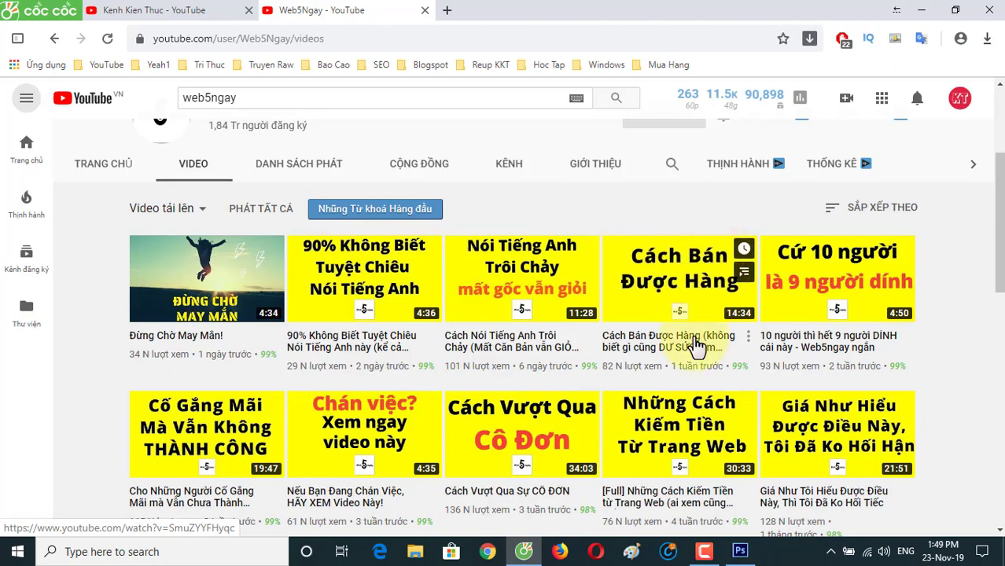
left_click(740, 551)
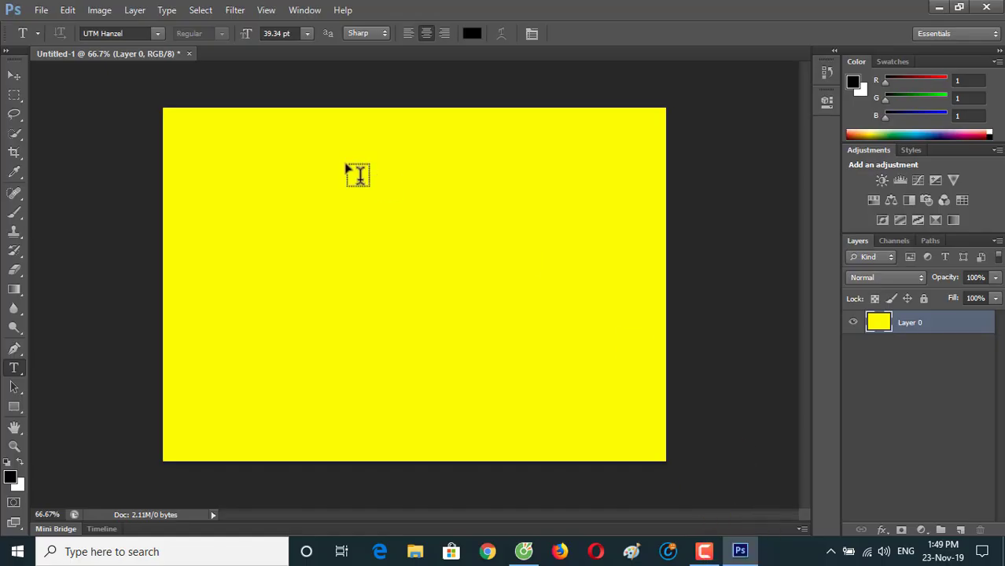
left_click(395, 167)
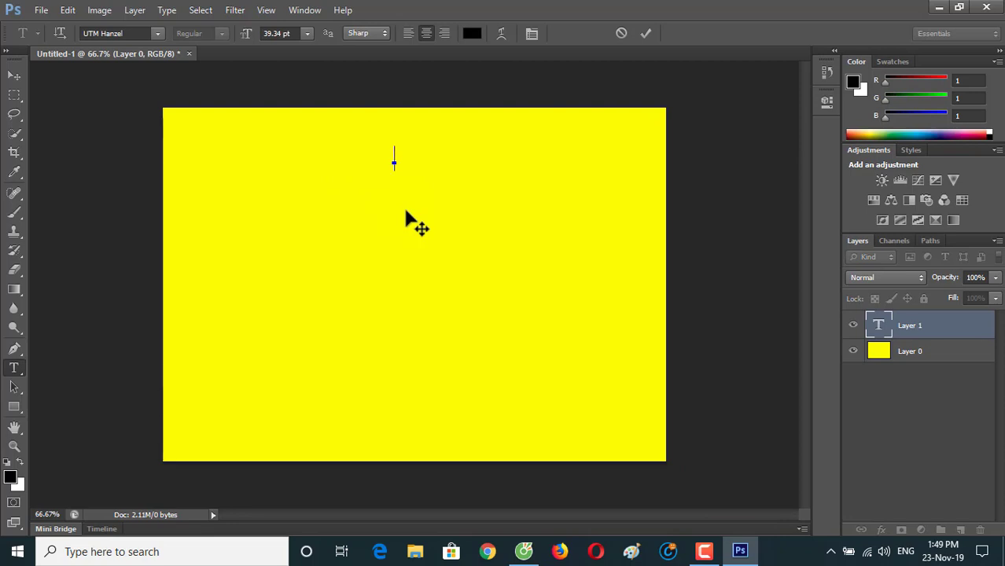
- Check UniKey's character set and typing method, and make sure Vietnamese typing mode is on
left_click(830, 551)
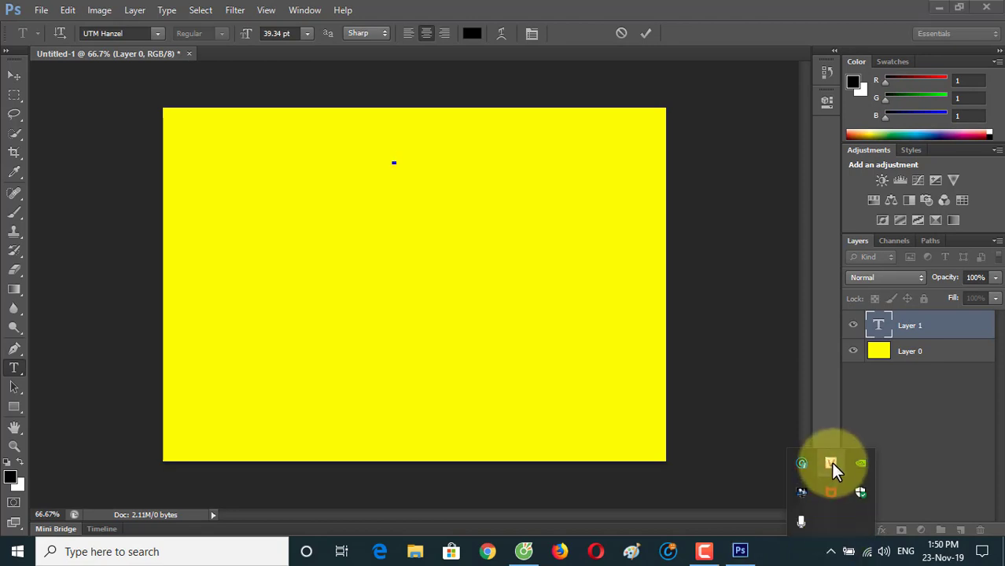
right_click(830, 464)
left_click(759, 438)
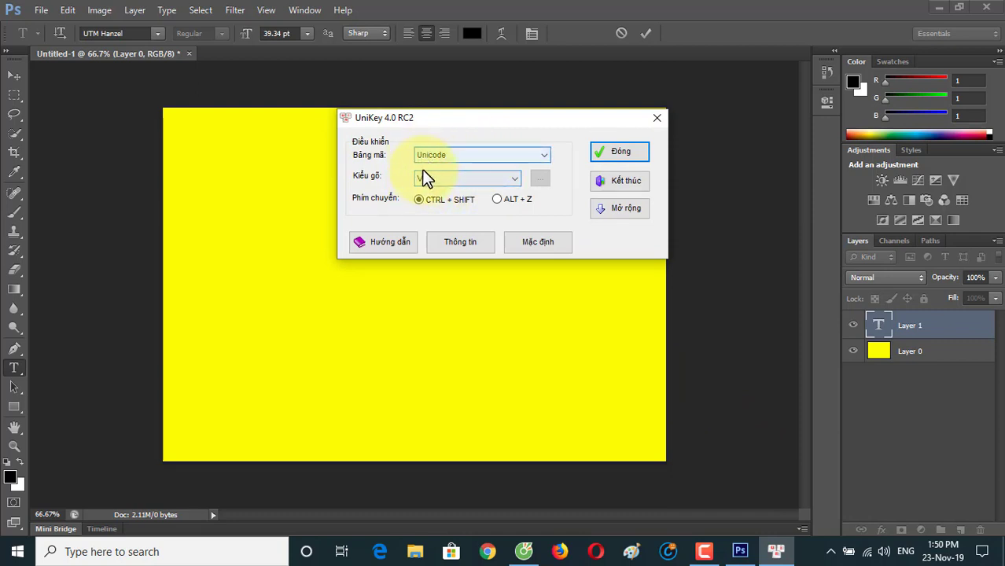
left_click(431, 179)
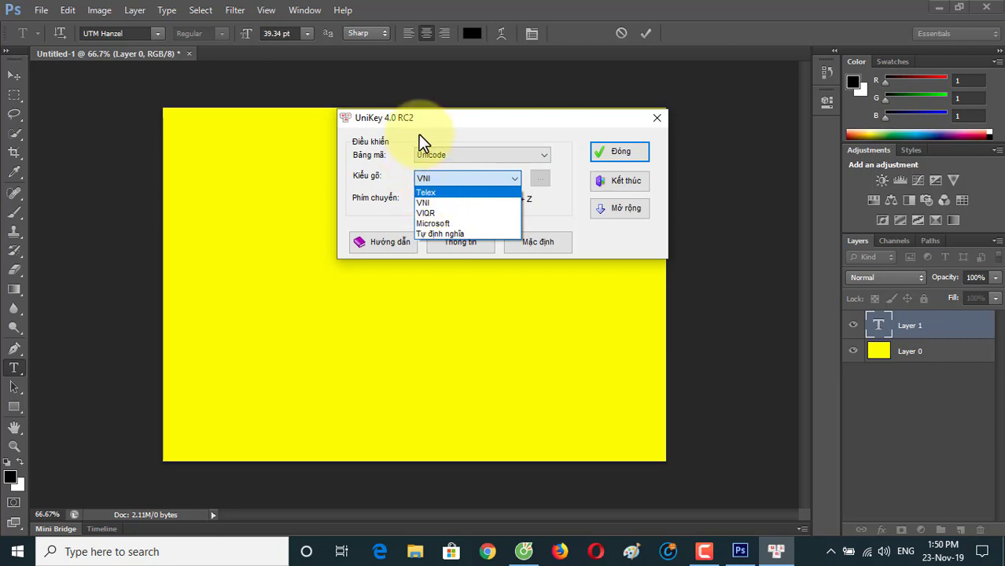
left_click(447, 137)
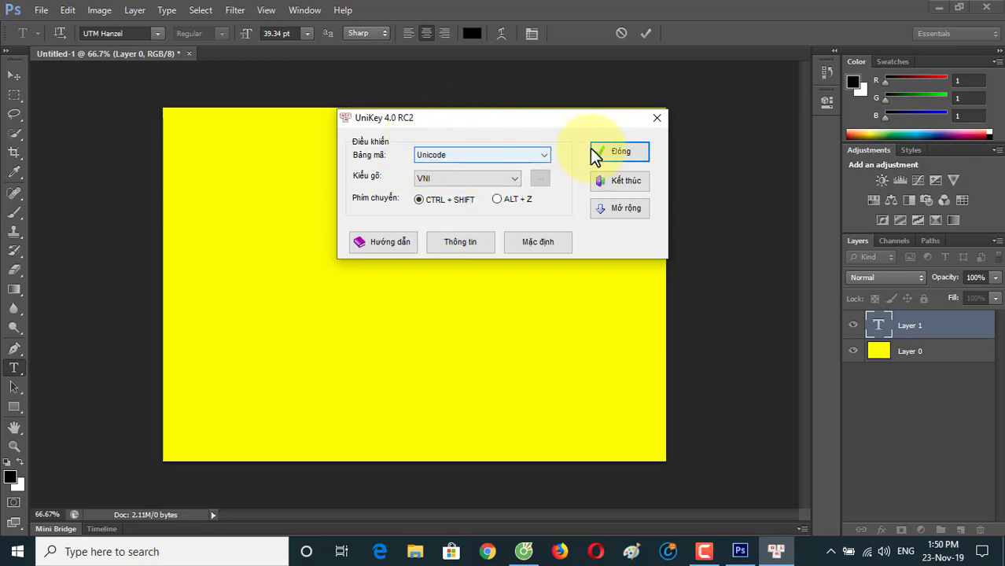
left_click(623, 152)
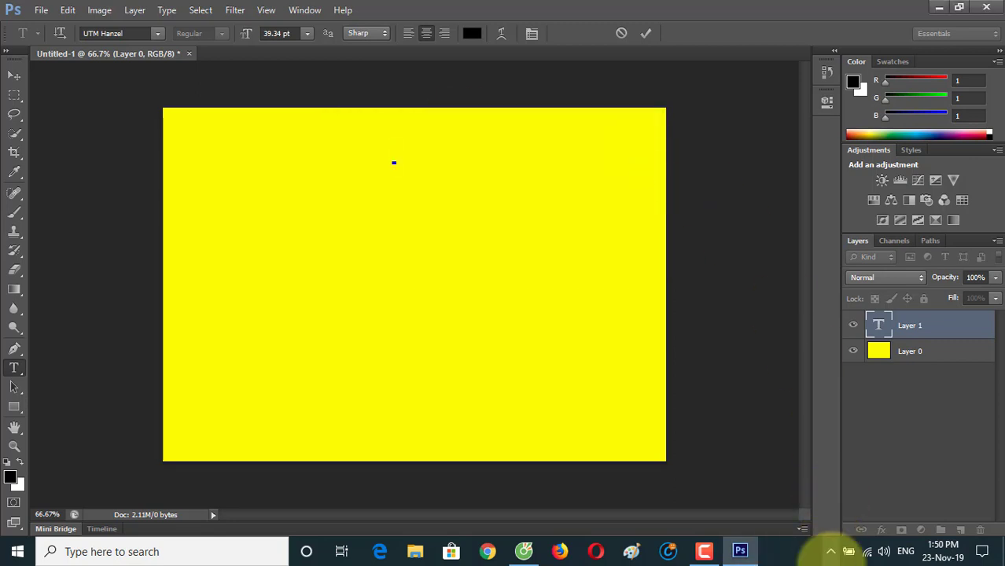
left_click(831, 552)
left_click(830, 463)
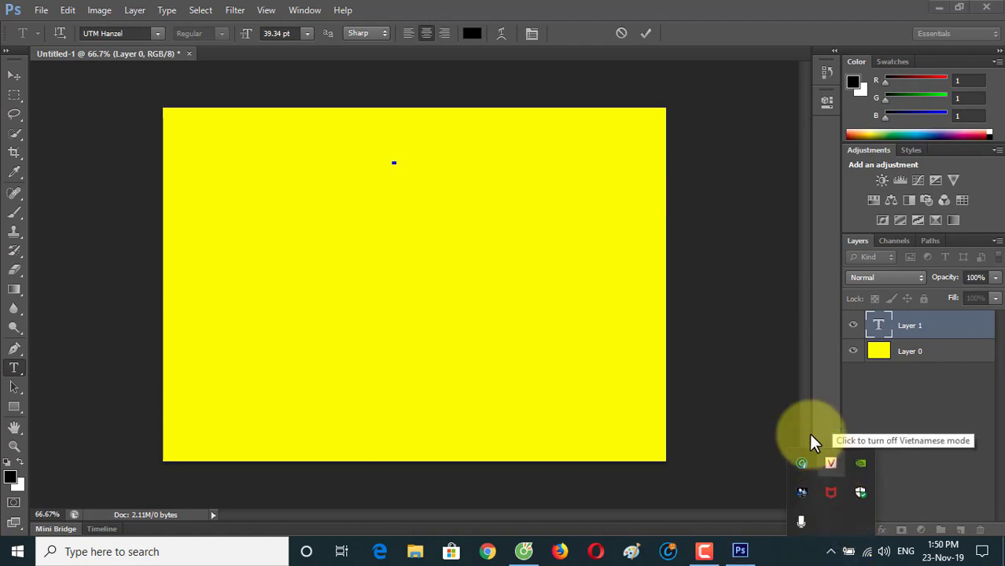
- Enter the title "CÁCH BÁN ĐƯỢC HÀNG" in the text layer, breaking the line before "ĐƯỢC"
left_click(397, 157)
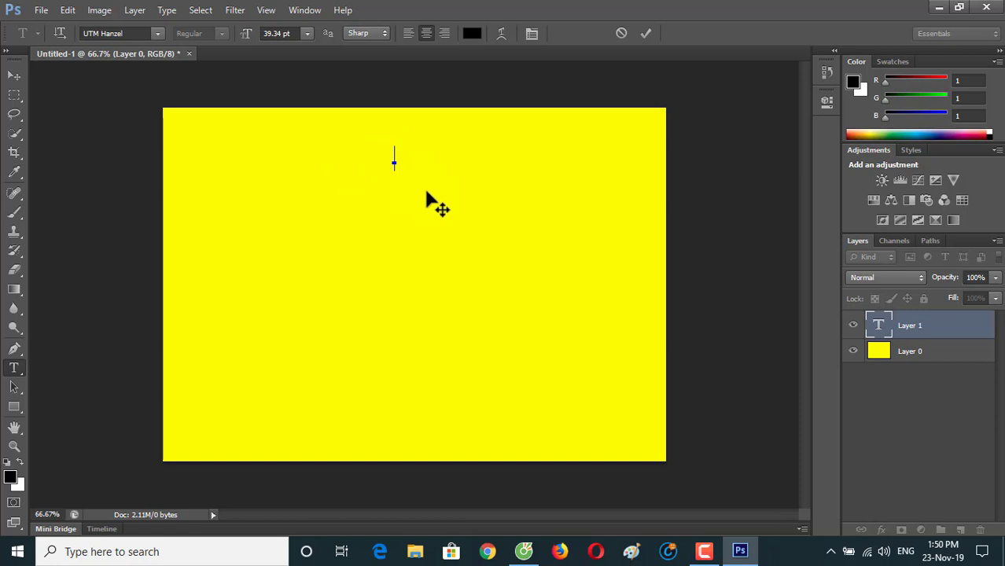
type("CÁCH BÁN D")
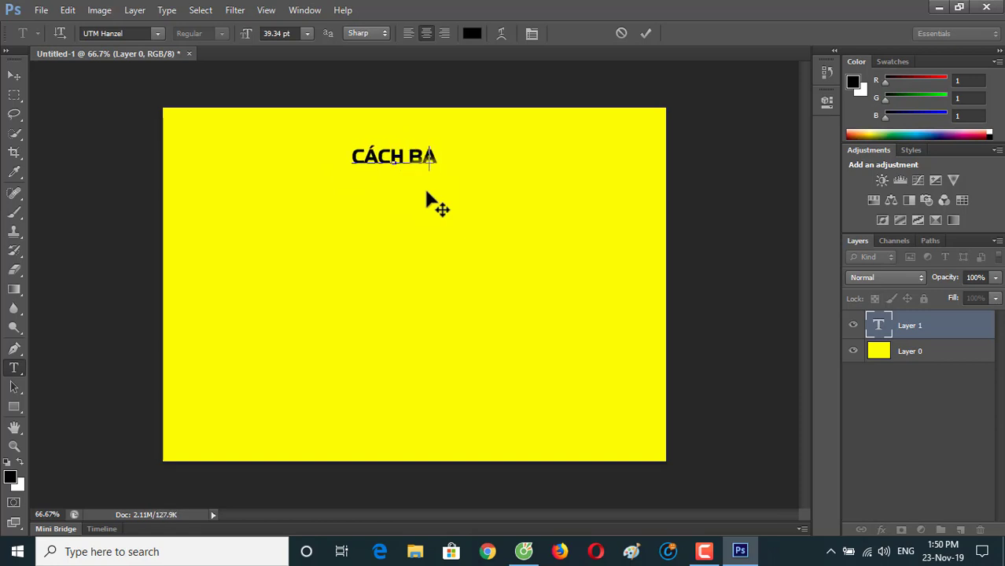
type("ƯỢC HÀNG")
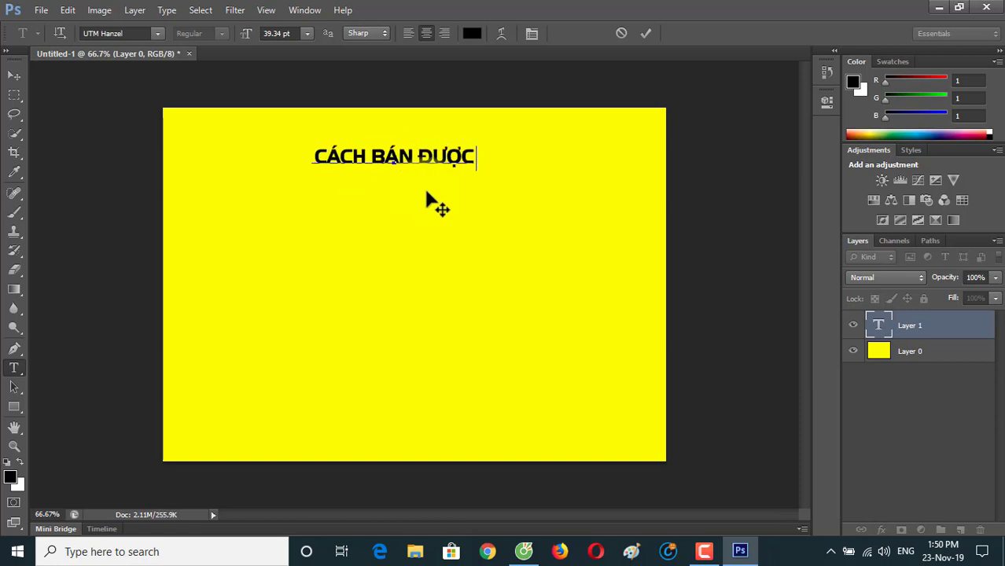
left_click(388, 156)
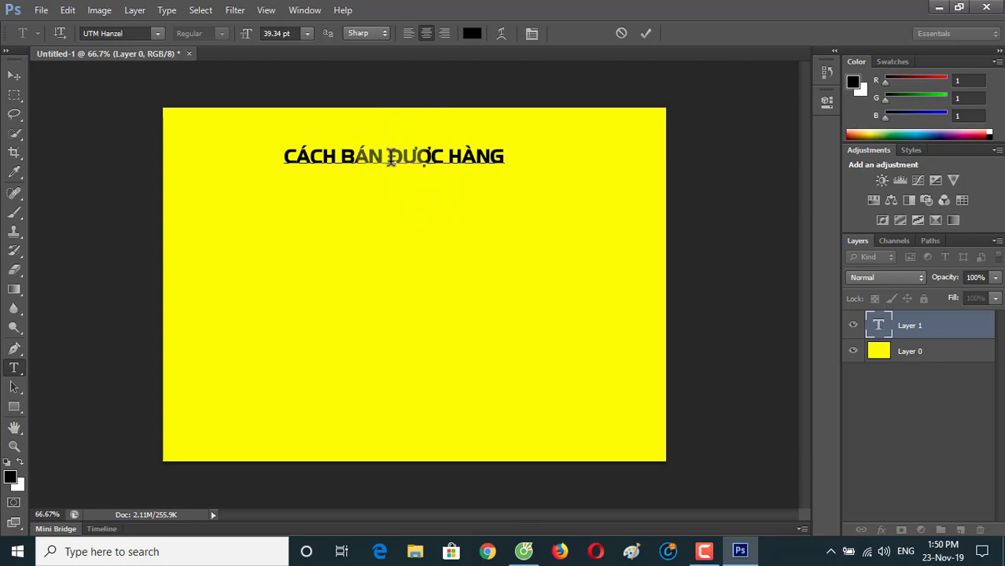
key("Return")
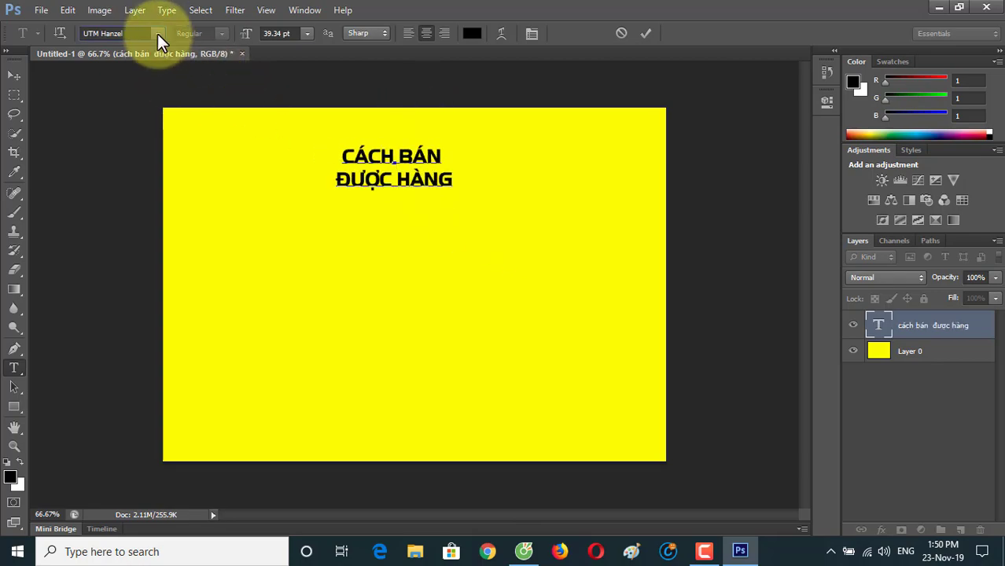
- Try to change the title's font to UTM Atlas
left_click(157, 34)
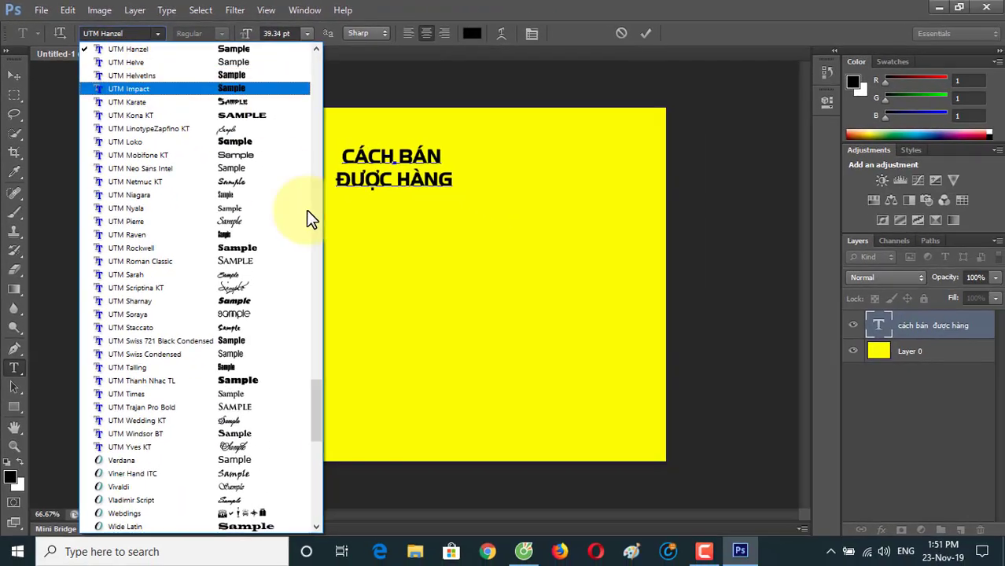
left_click_drag(317, 402, 353, 337)
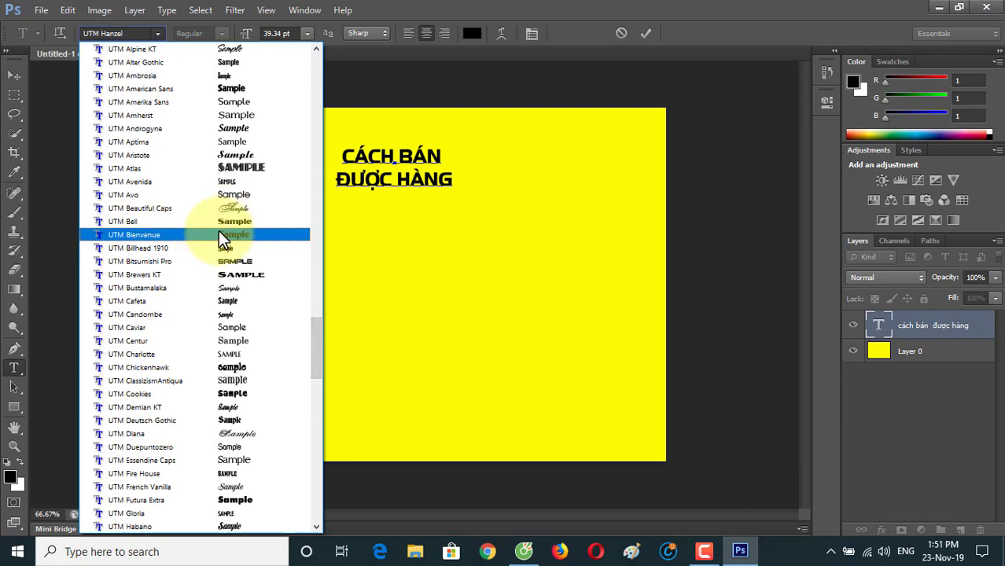
left_click(223, 168)
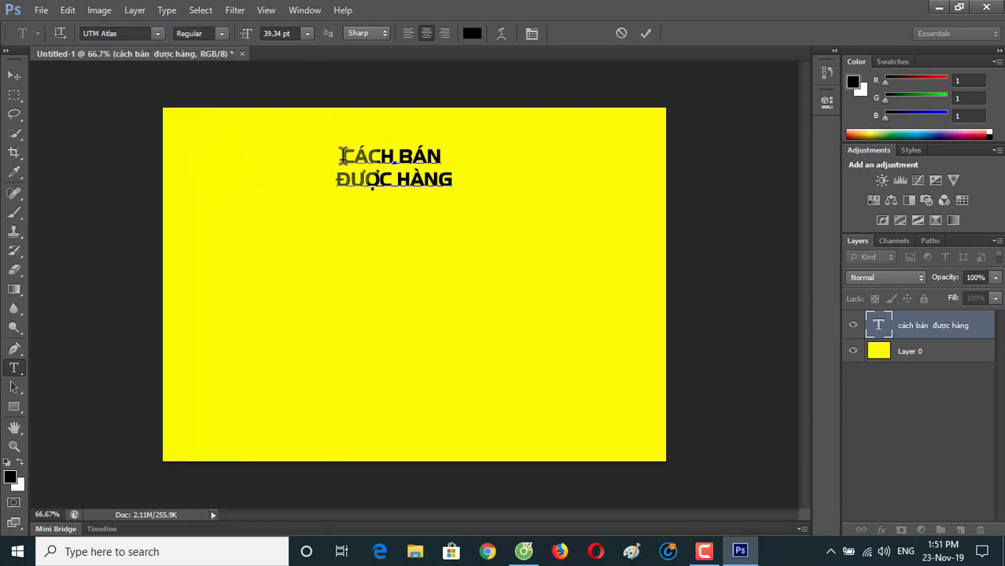
- Change the font of the whole two-line title to UTM Rockwell and commit the text edit
left_click_drag(343, 152, 465, 184)
left_click(155, 31)
left_click(155, 31)
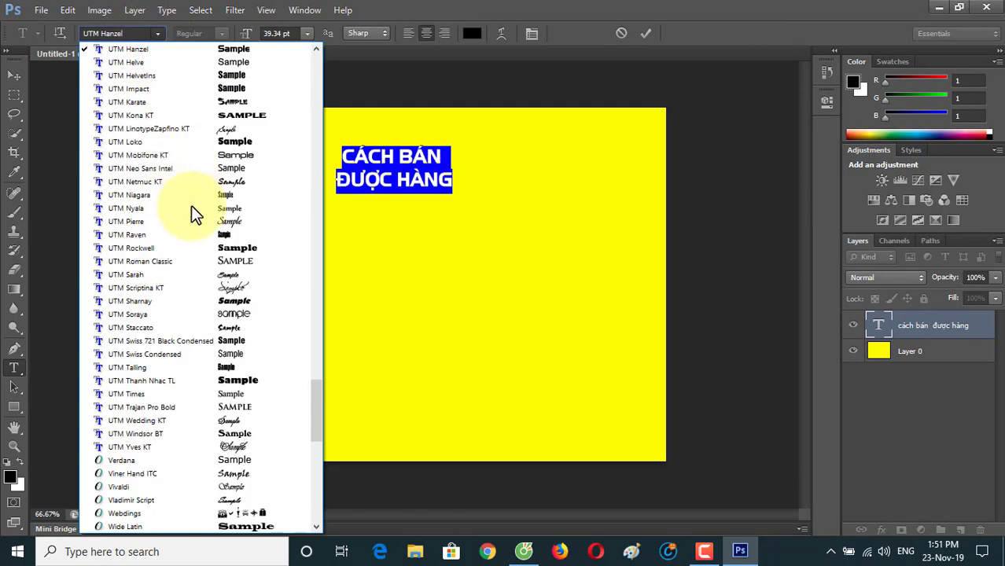
left_click(202, 247)
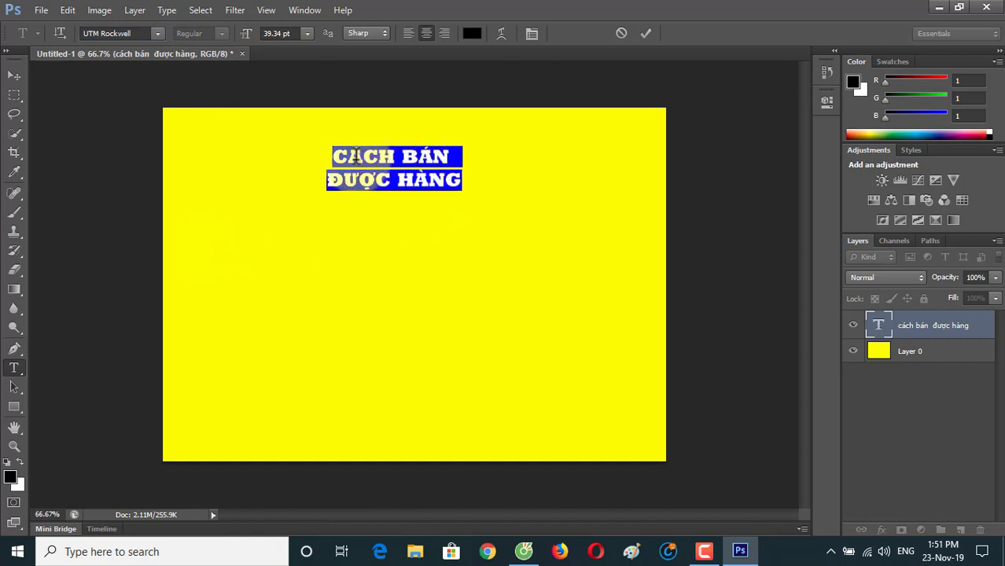
left_click(363, 157)
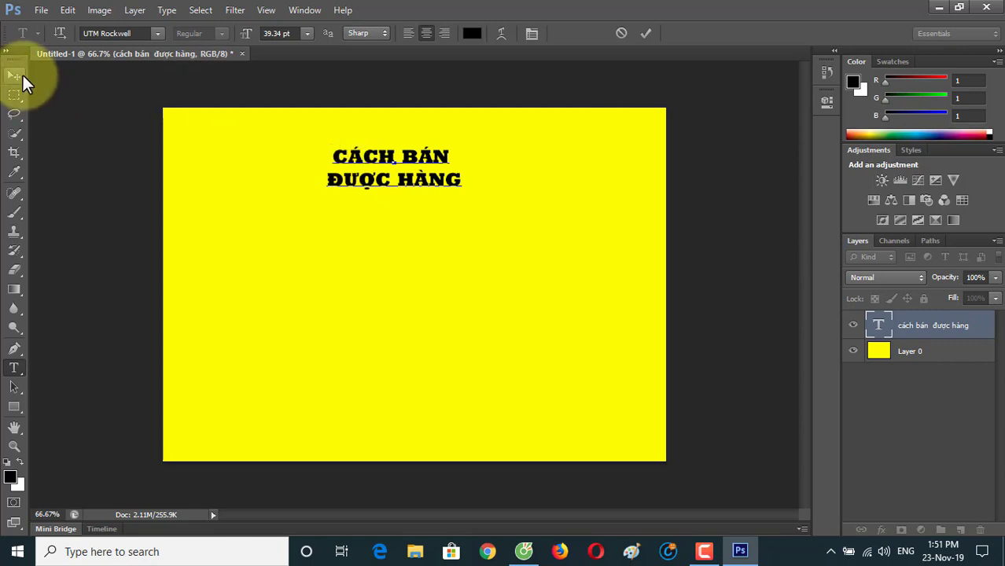
left_click(21, 73)
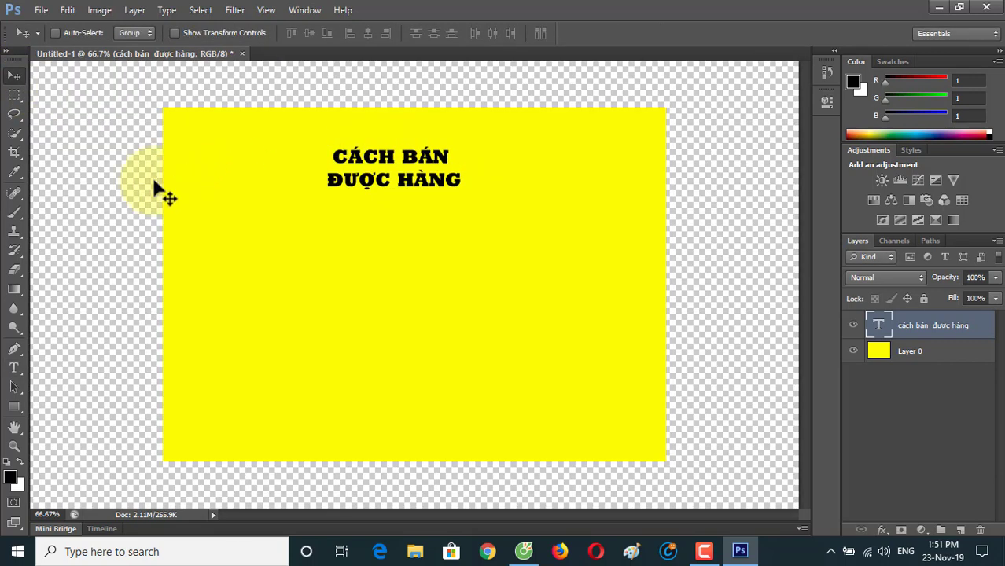
- Set the font size of both title lines to 72 pt and commit the text edit
left_click(916, 354)
left_click(900, 331)
key("t")
left_click(332, 155)
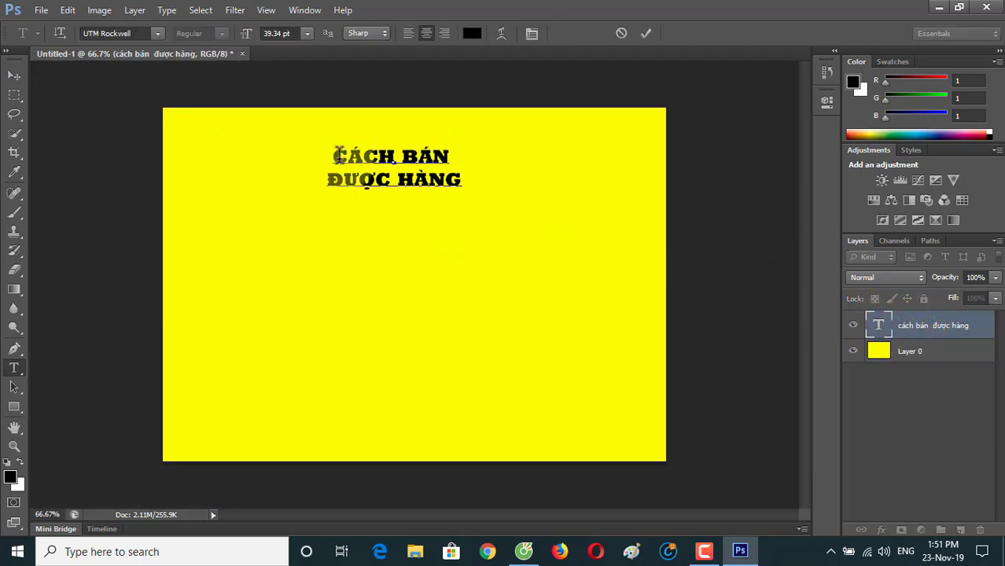
left_click_drag(332, 156, 458, 167)
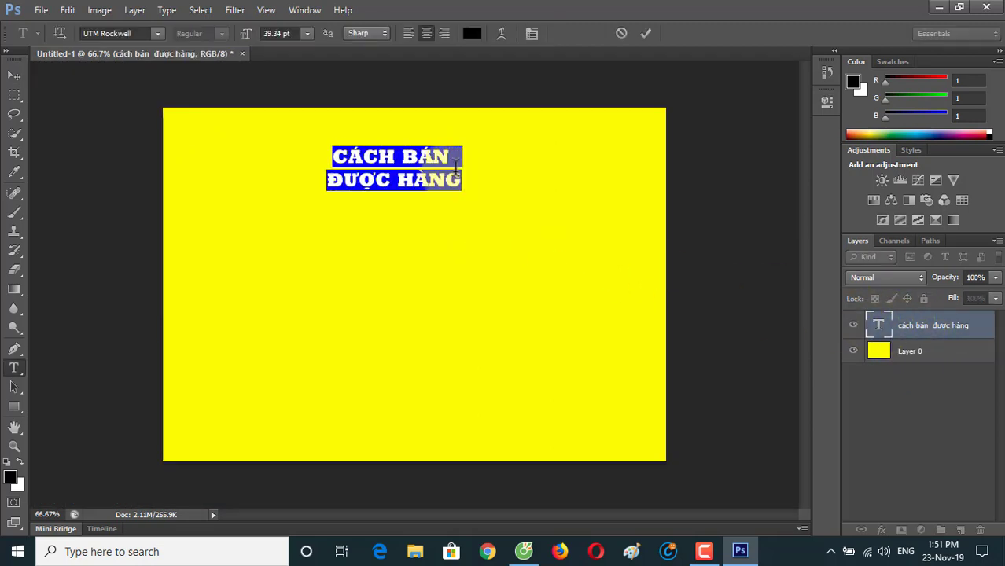
left_click(306, 33)
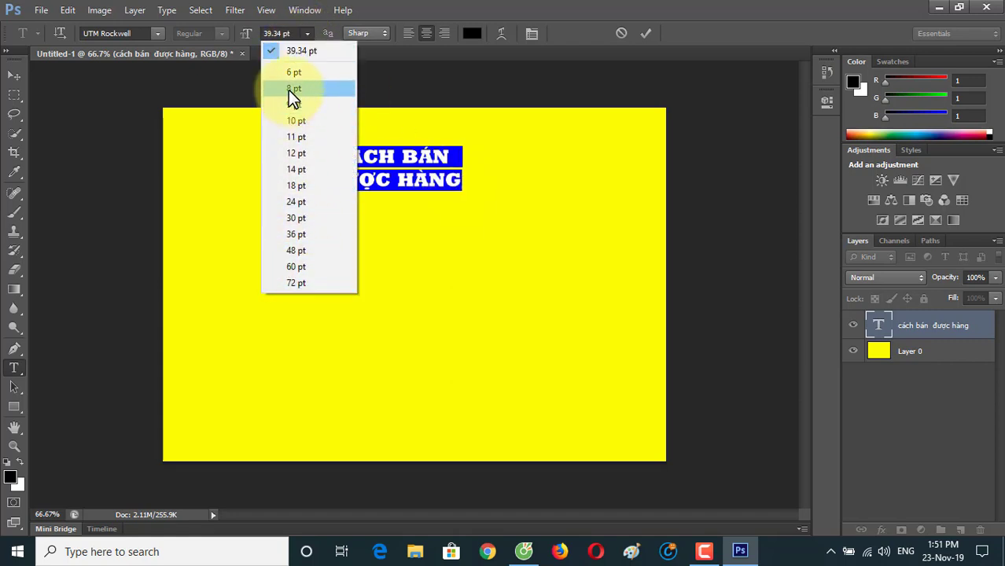
left_click(294, 283)
left_click(13, 75)
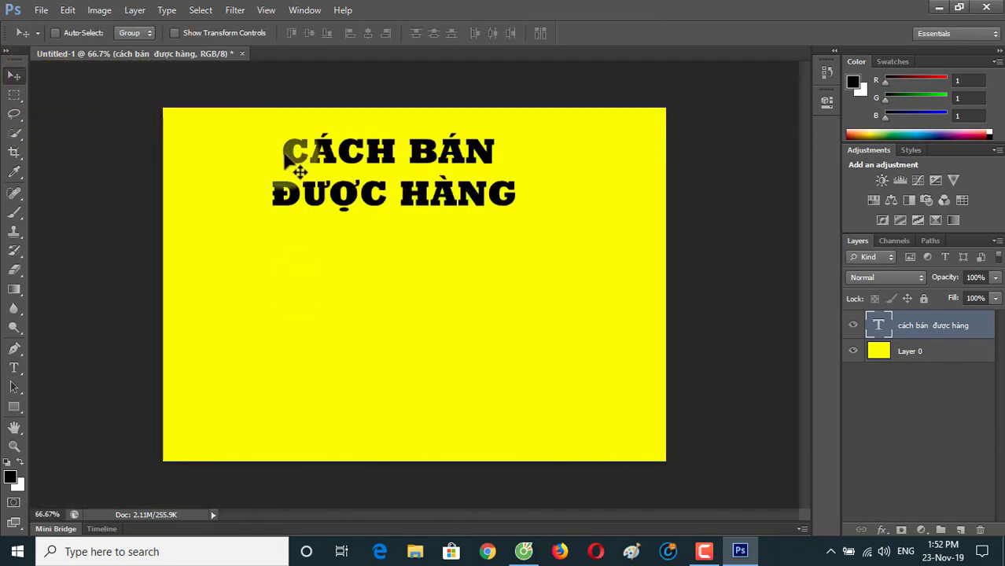
- Set the font size of the whole two-line title to 85 pt
left_click(13, 367)
left_click_drag(287, 143, 516, 203)
left_click(288, 32)
left_click(306, 33)
left_click(282, 32)
double_click(282, 31)
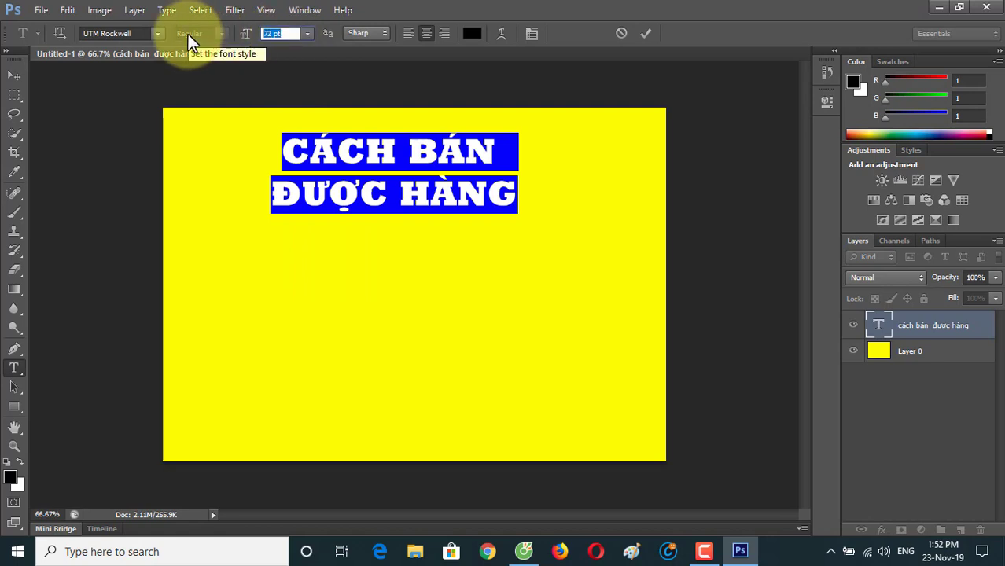
type("85")
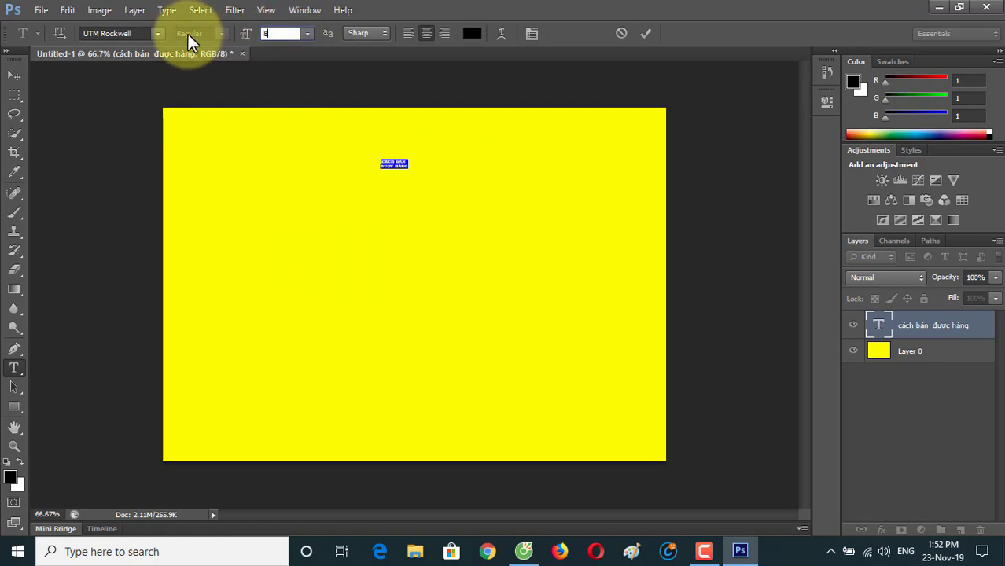
key("Return")
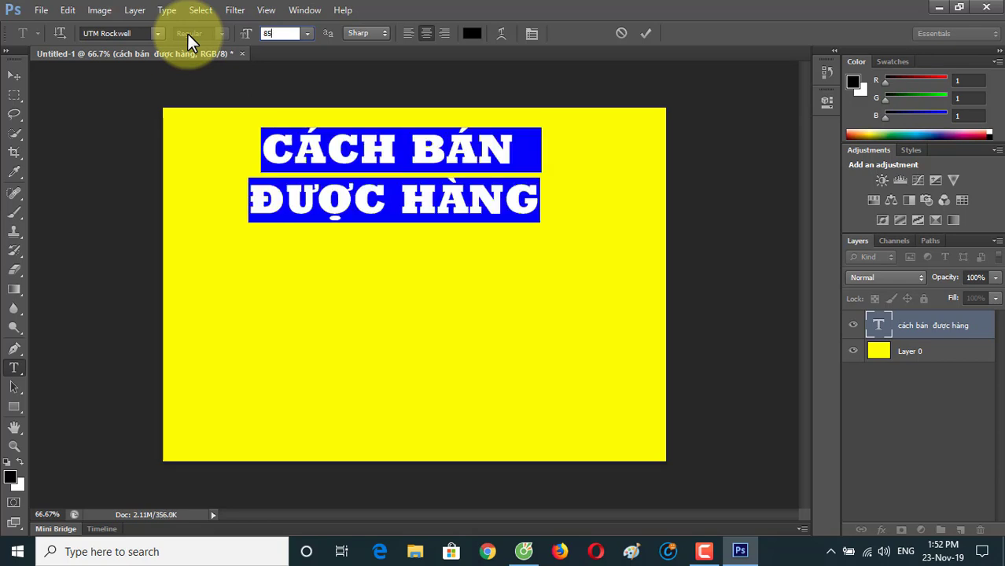
- Finish the text edit and move the two-line title down and slightly right on the yellow canvas
left_click(385, 151)
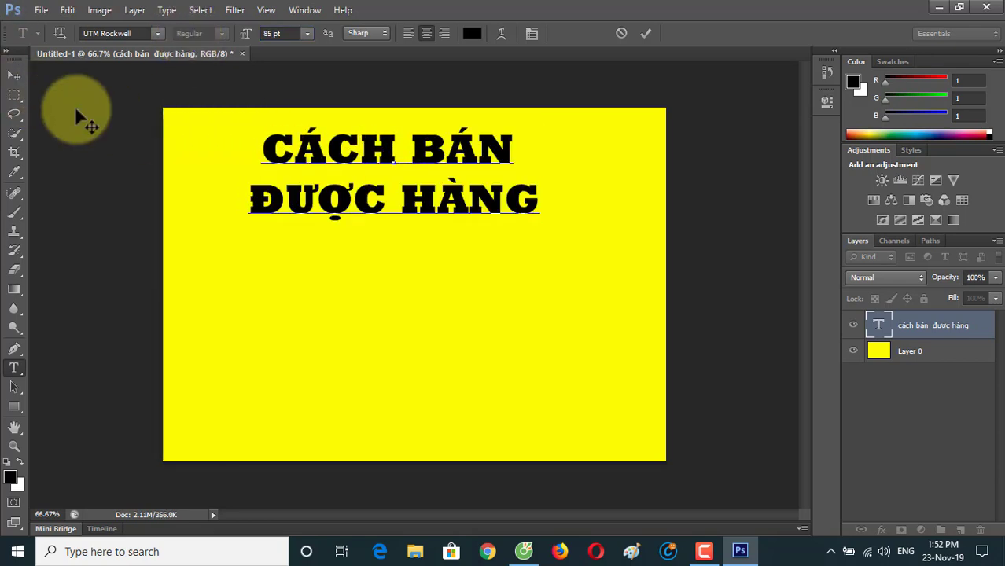
left_click(14, 76)
left_click_drag(448, 159, 467, 209)
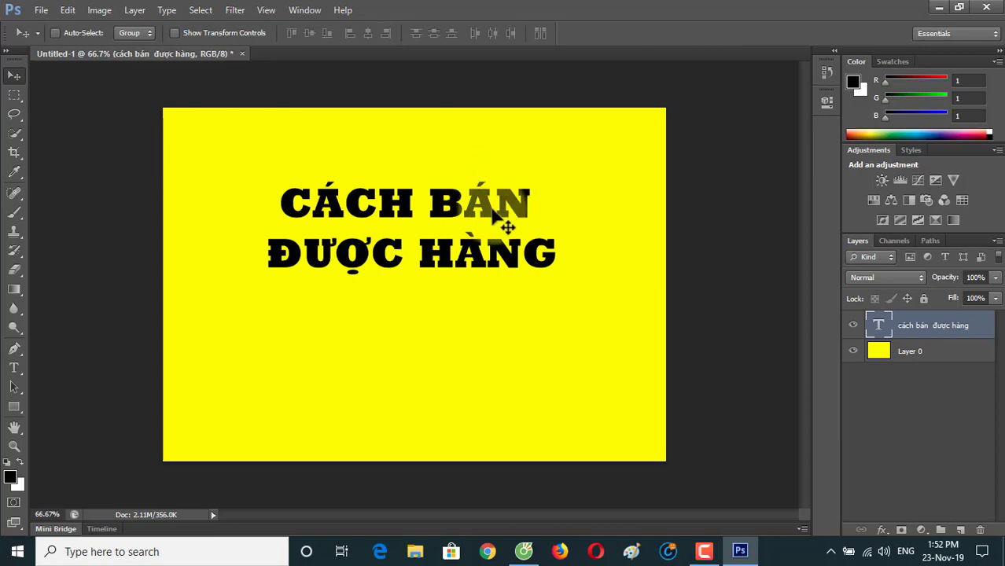
- Enlarge the title to span most of the canvas width and centre it in the upper half, using the Web5Ngay thumbnails as reference
left_click(523, 552)
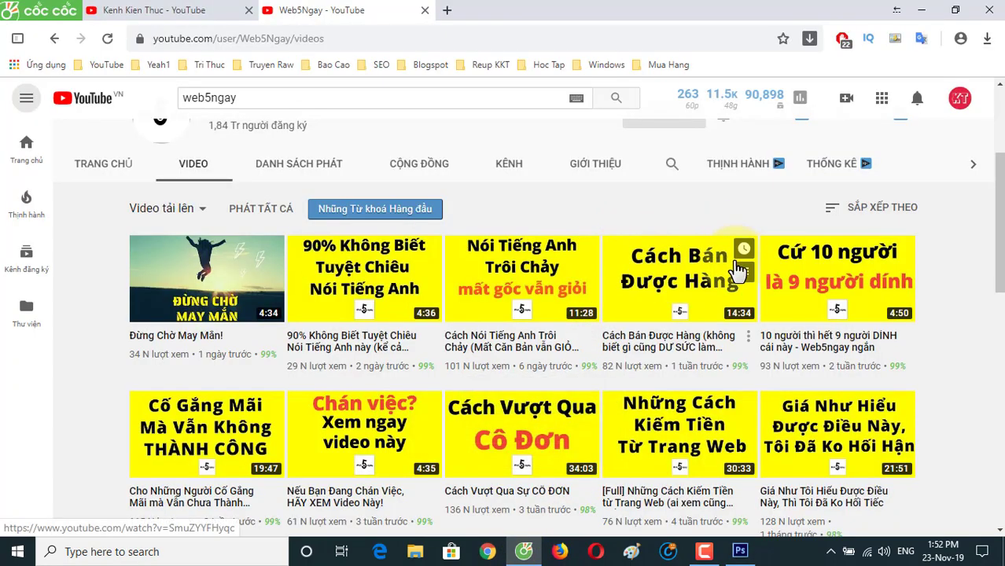
left_click(739, 551)
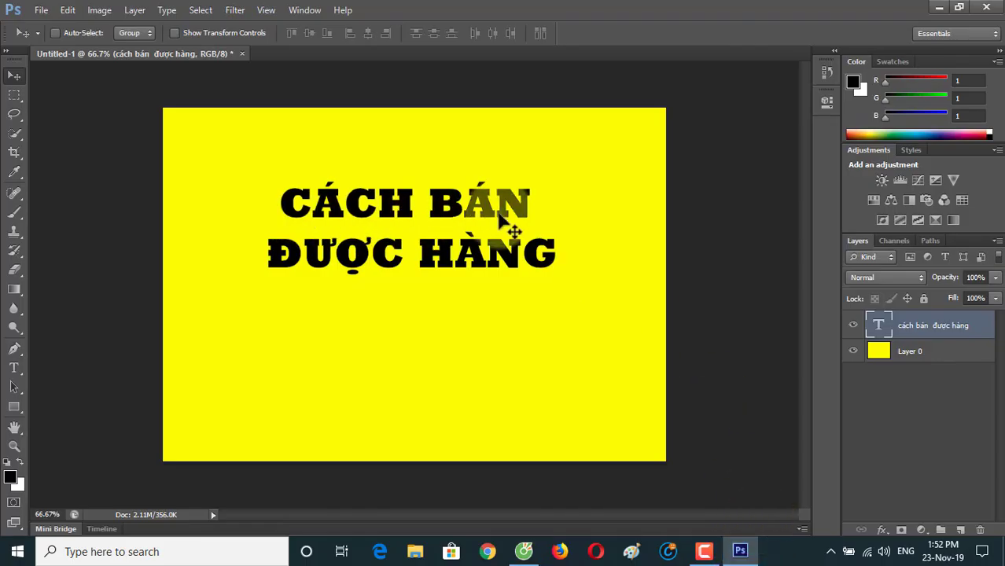
key("ctrl+t")
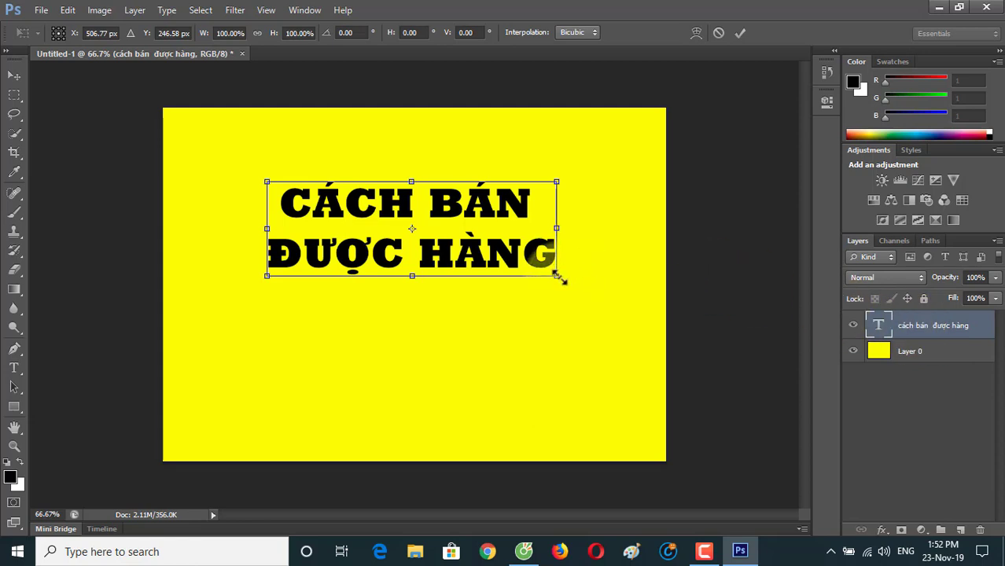
left_click_drag(556, 275, 622, 297)
left_click_drag(267, 297, 201, 317)
left_click_drag(454, 256, 464, 233)
key("Return")
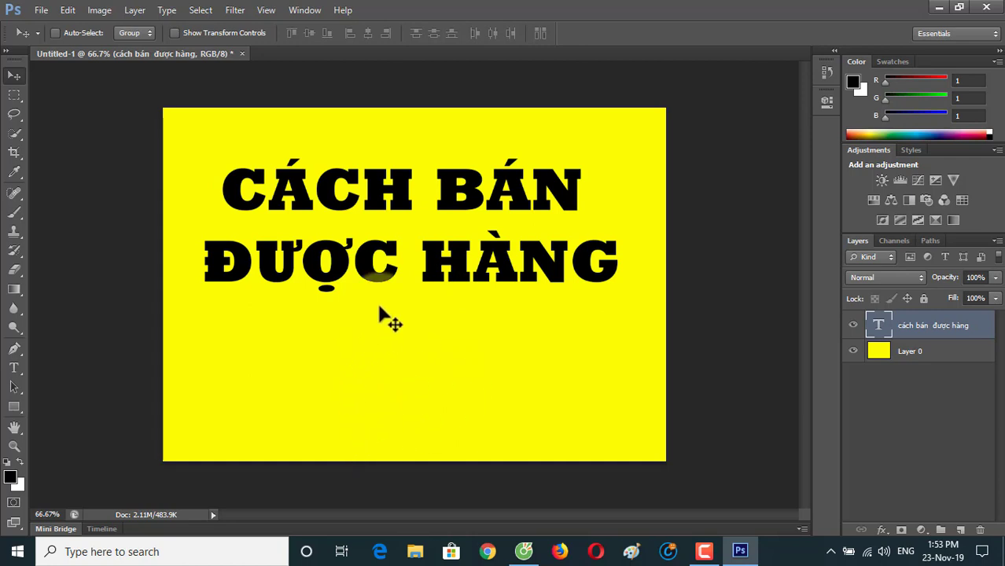
- Open the logo image kkt.png from the Desktop
left_click(41, 11)
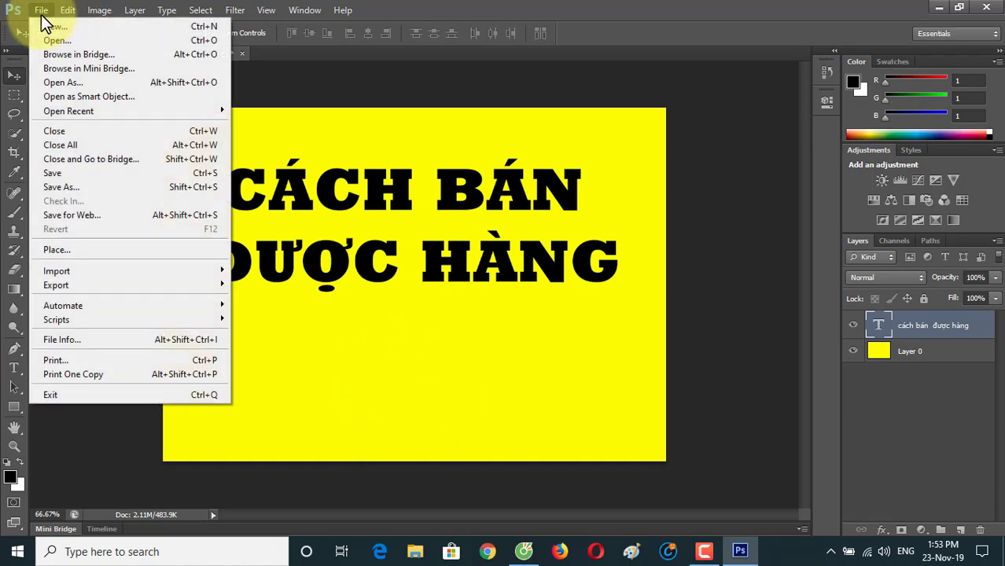
left_click(54, 41)
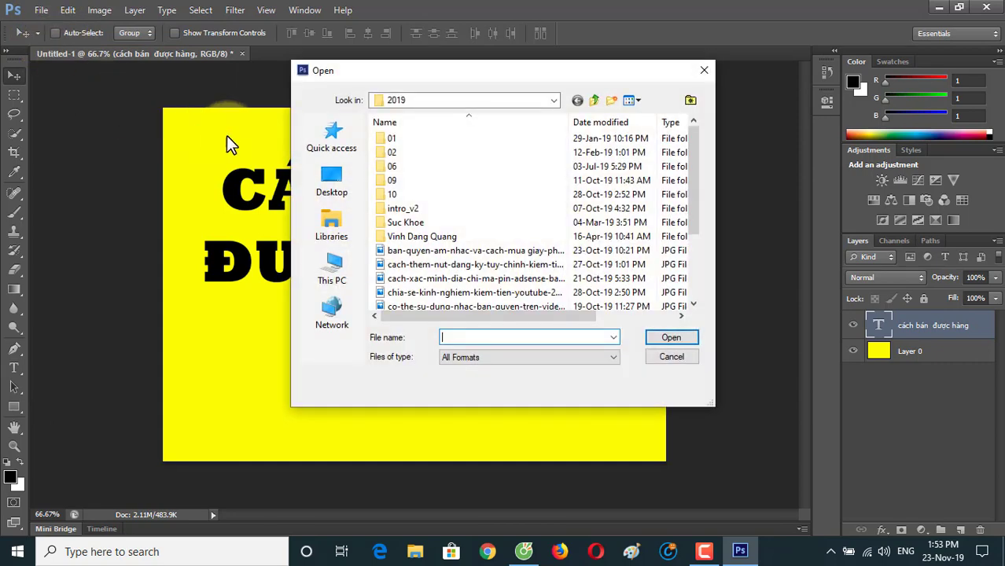
left_click(334, 181)
scroll(604, 229, "down", 5)
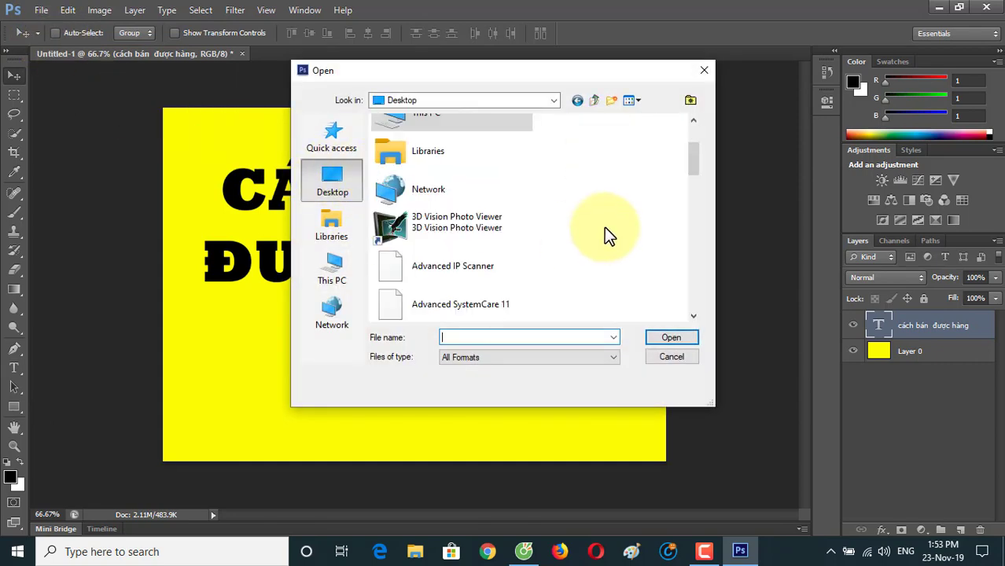
scroll(527, 204, "down", 3)
scroll(519, 228, "down", 6)
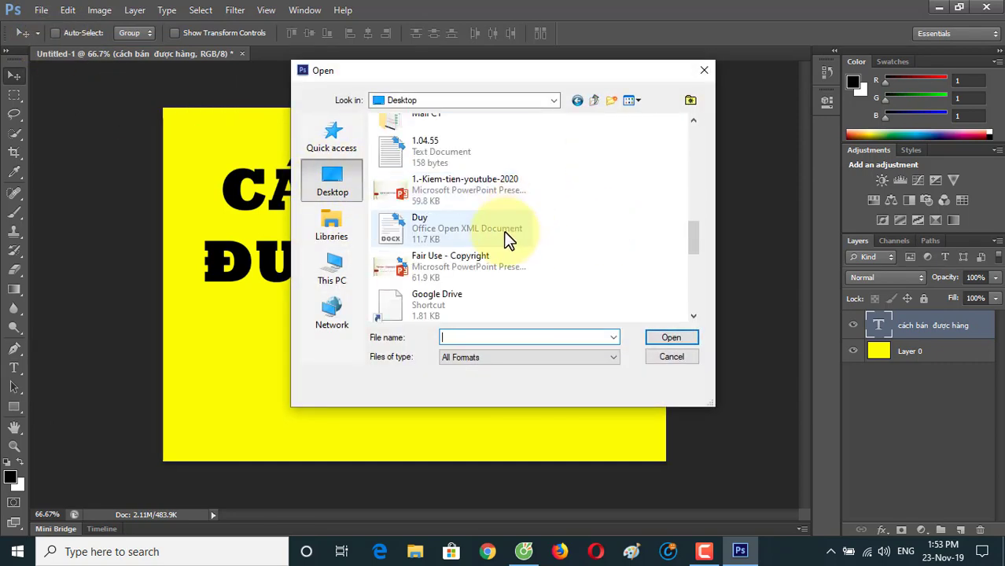
scroll(511, 242, "down", 2)
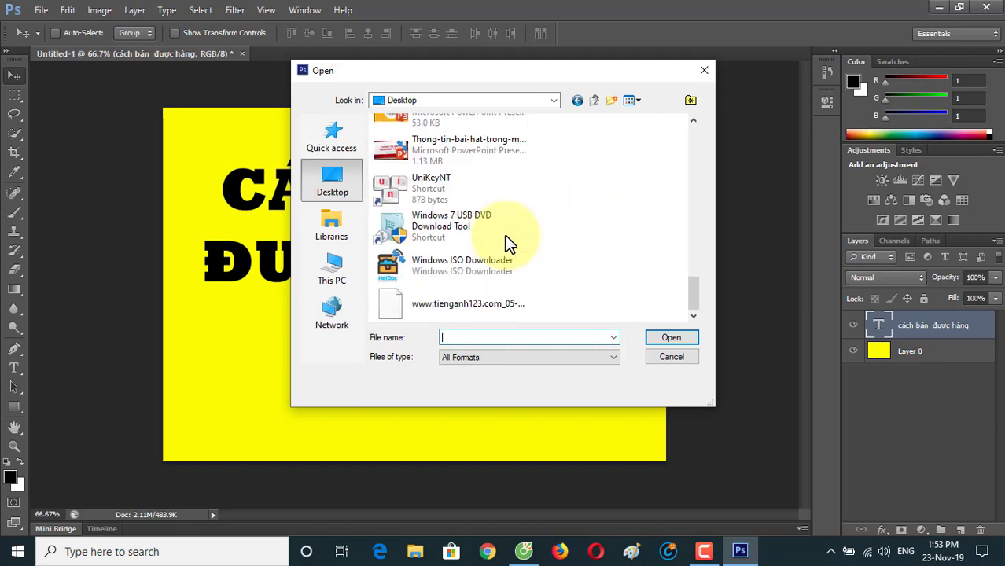
scroll(511, 242, "up", 4)
left_click(419, 141)
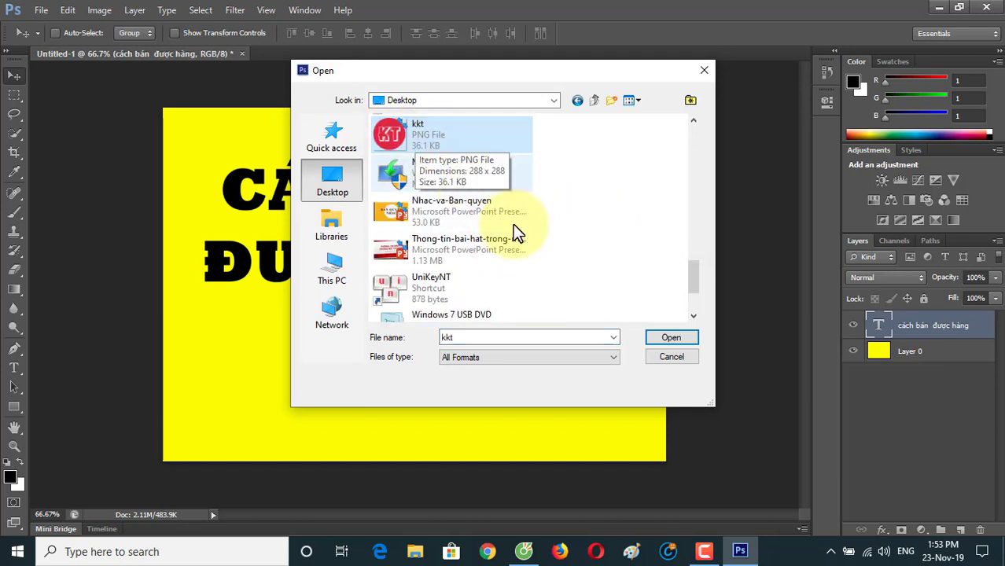
left_click(681, 340)
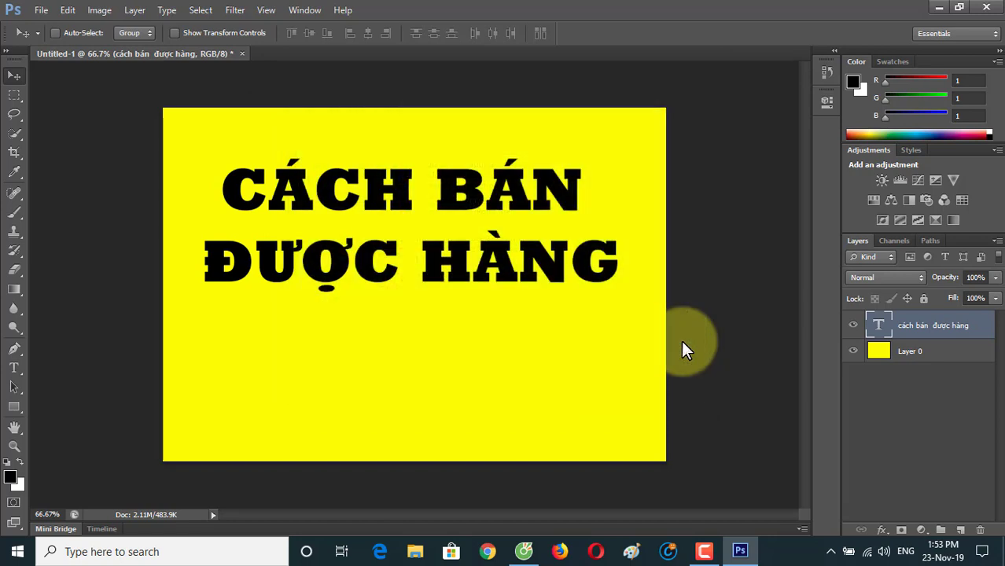
- Copy the KT logo from kkt.png into the thumbnail, close the logo file and centre the logo below the title
left_click_drag(291, 53, 506, 148)
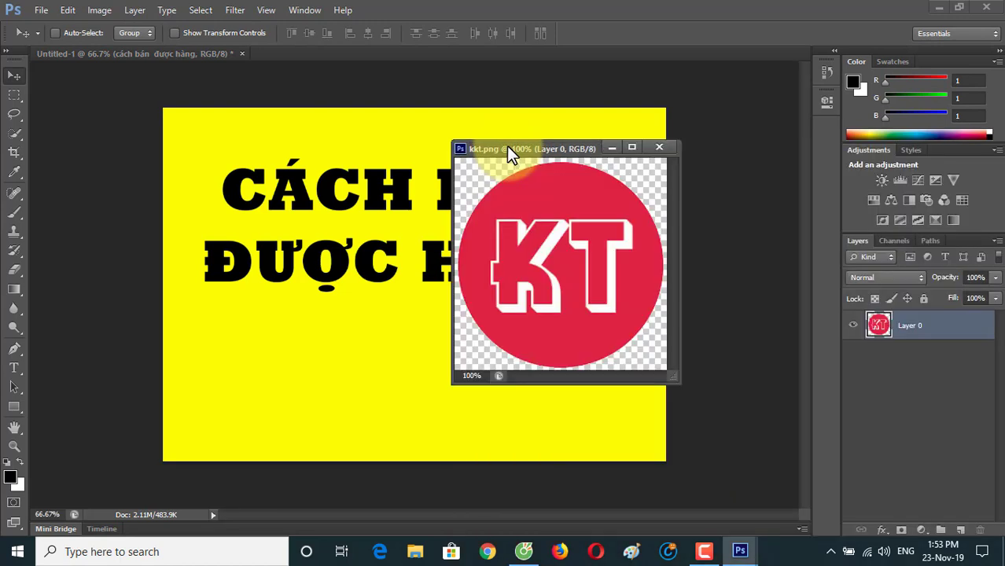
left_click(13, 80)
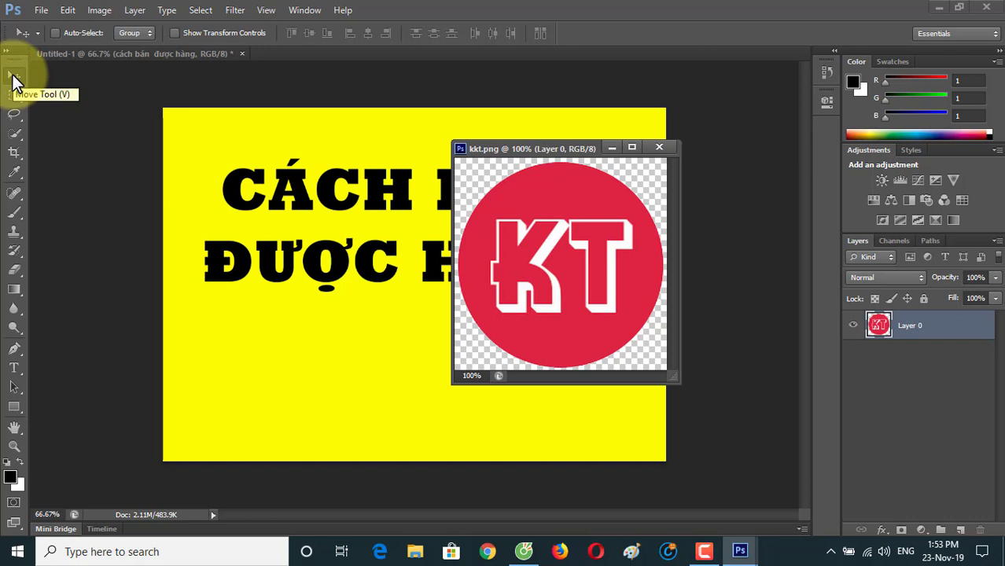
left_click_drag(551, 257, 327, 333)
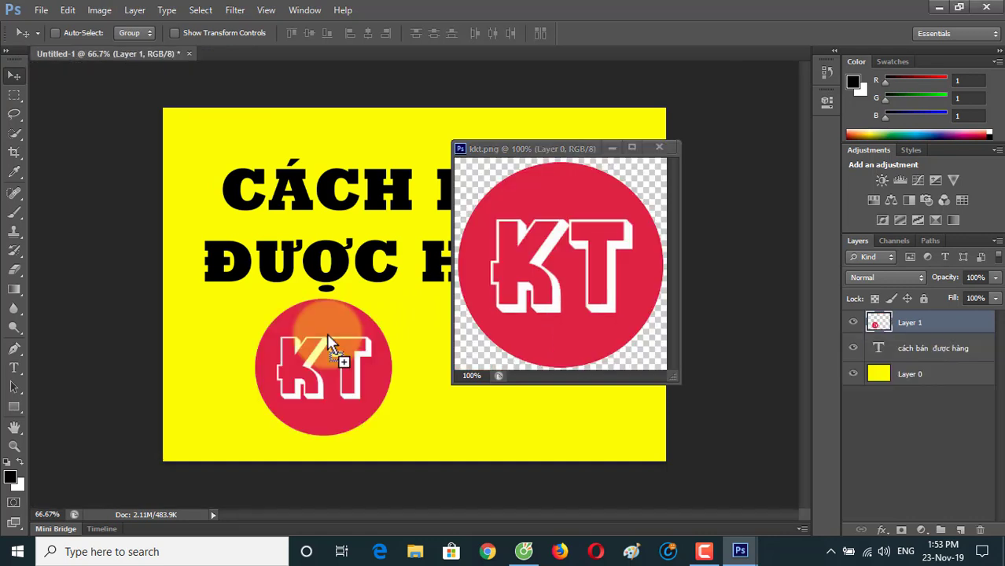
left_click(660, 147)
left_click_drag(346, 396, 412, 385)
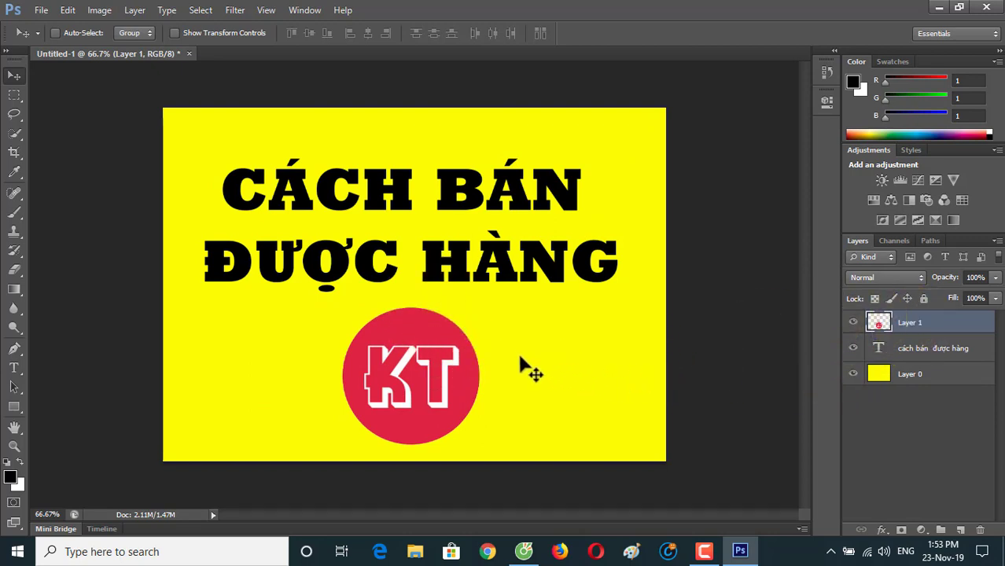
- Scale the KT logo to about 65%, centre it beneath the title, and compare the layout with the Web5Ngay thumbnails
key("ctrl+t")
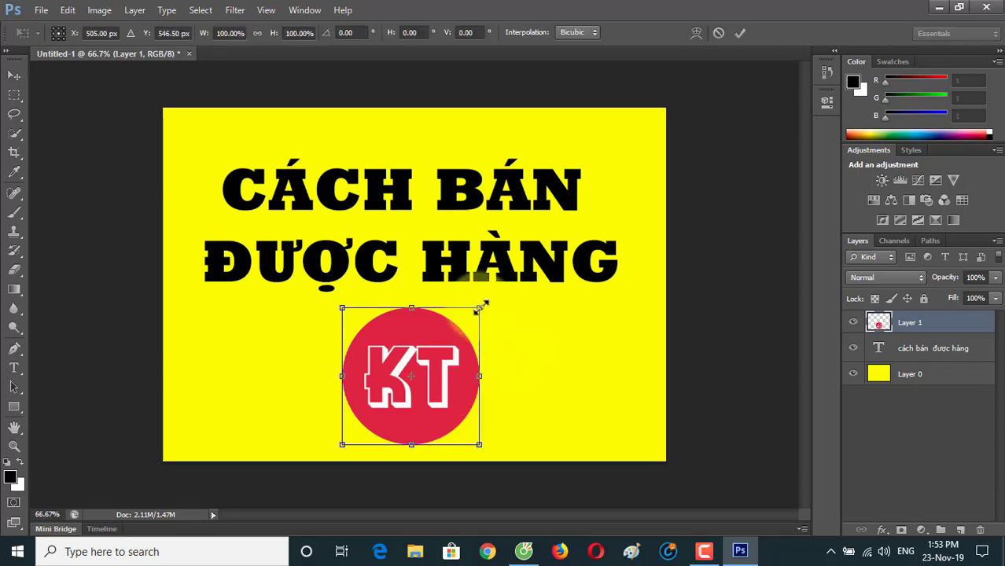
left_click_drag(479, 308, 458, 383)
key("shift")
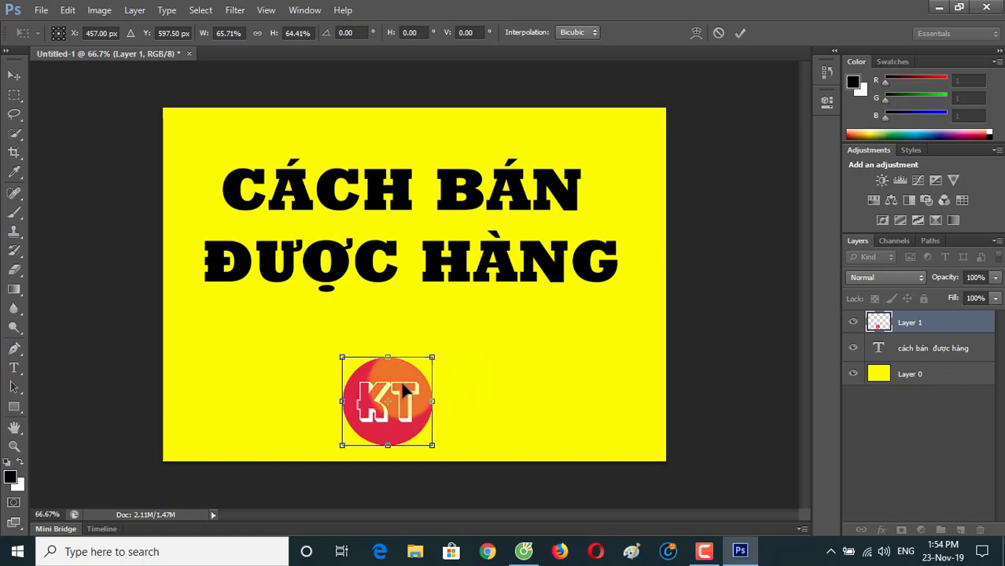
left_click_drag(404, 385, 428, 370)
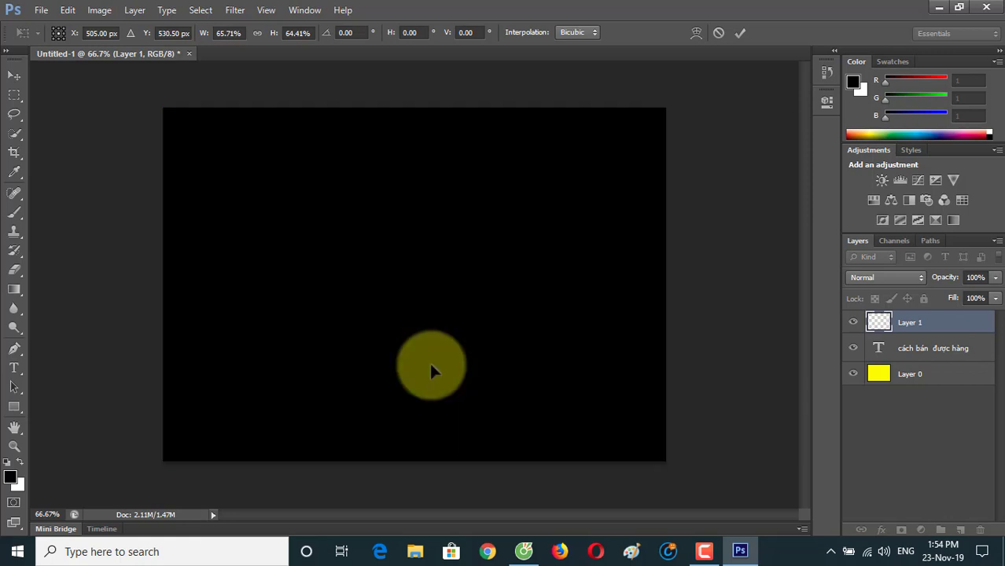
left_click(14, 79)
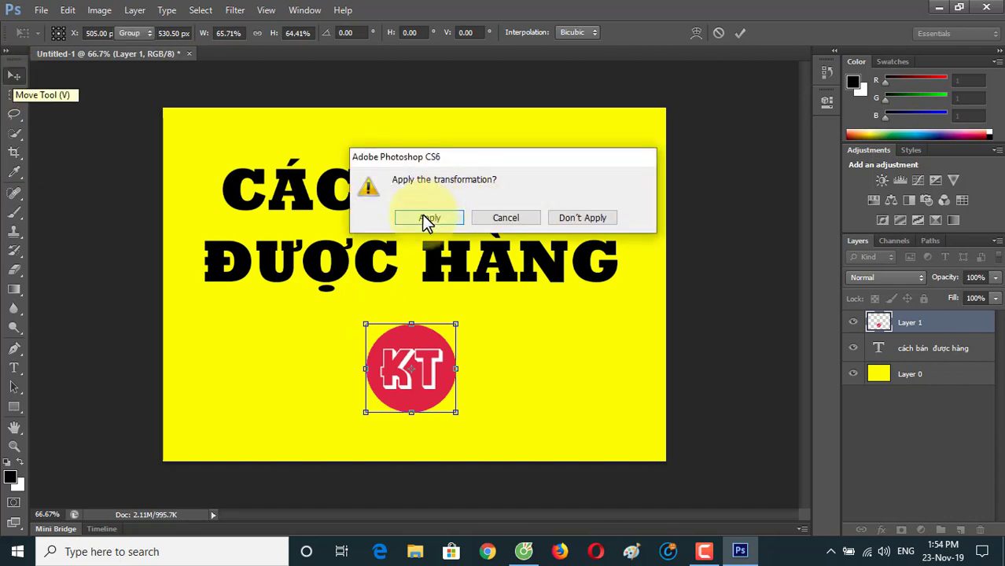
left_click(426, 218)
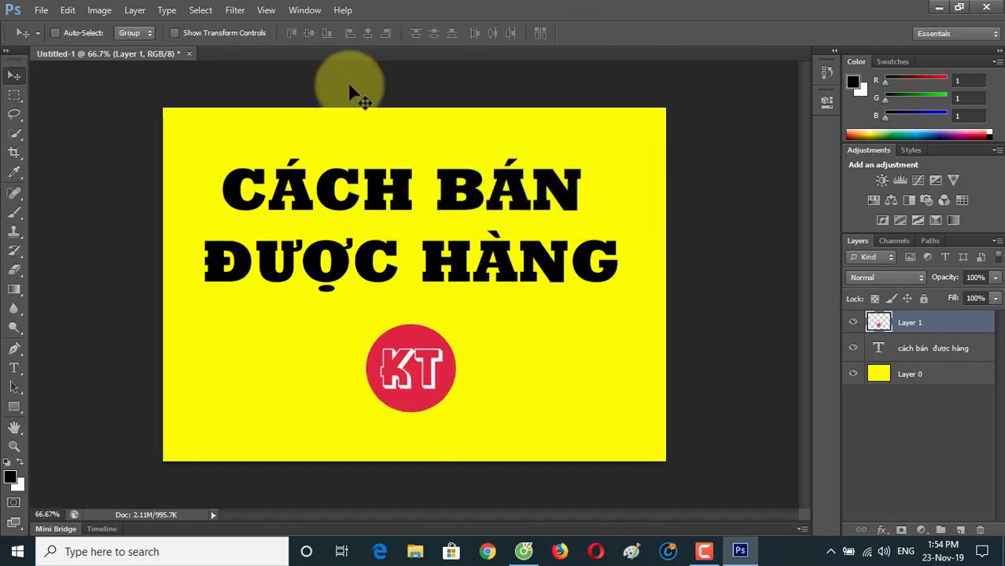
left_click(532, 549)
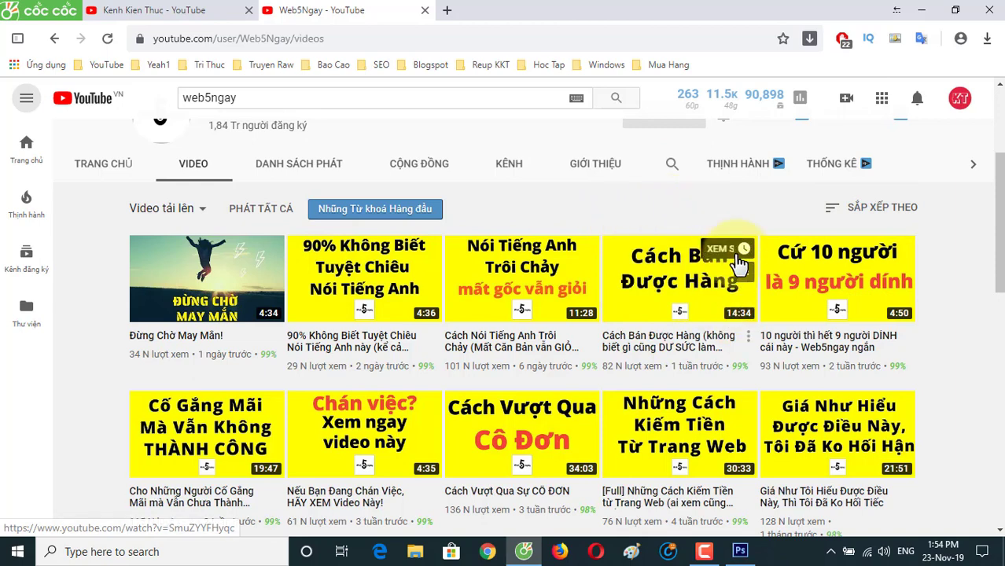
left_click(740, 551)
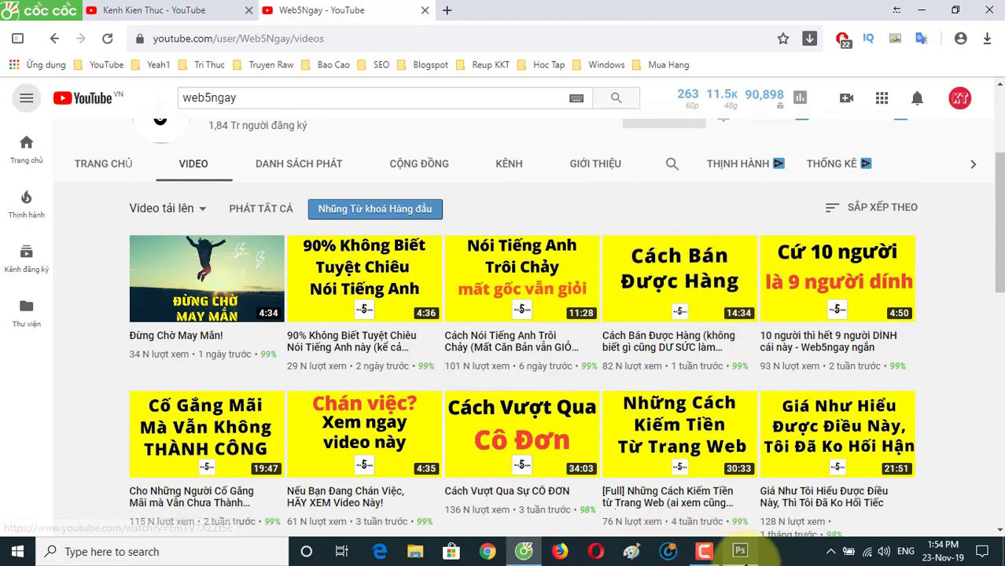
left_click(740, 552)
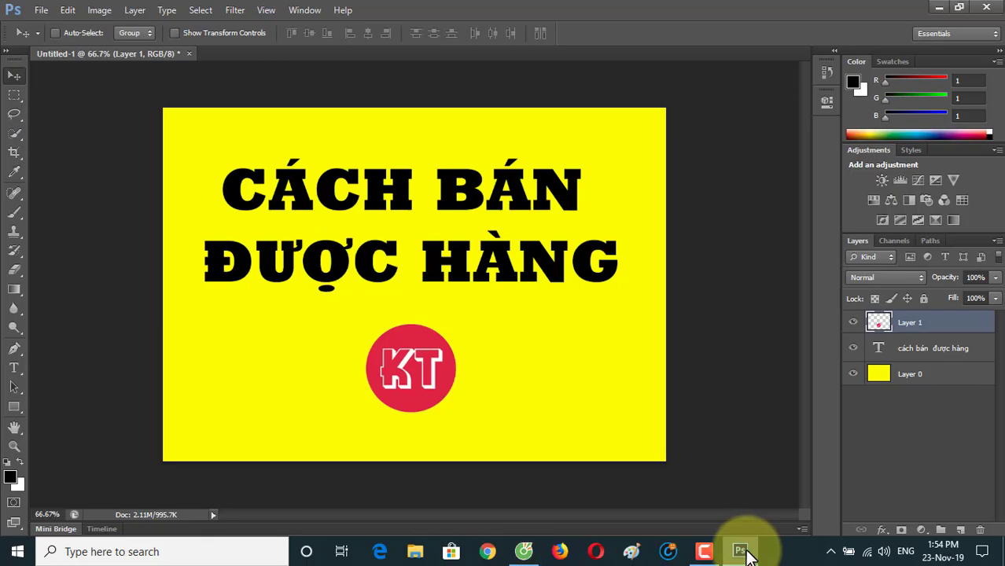
- Save the thumbnail to the Desktop as a JPEG named cach-ban-hang-nam-2020.jpg with quality 12 (Maximum)
left_click(41, 10)
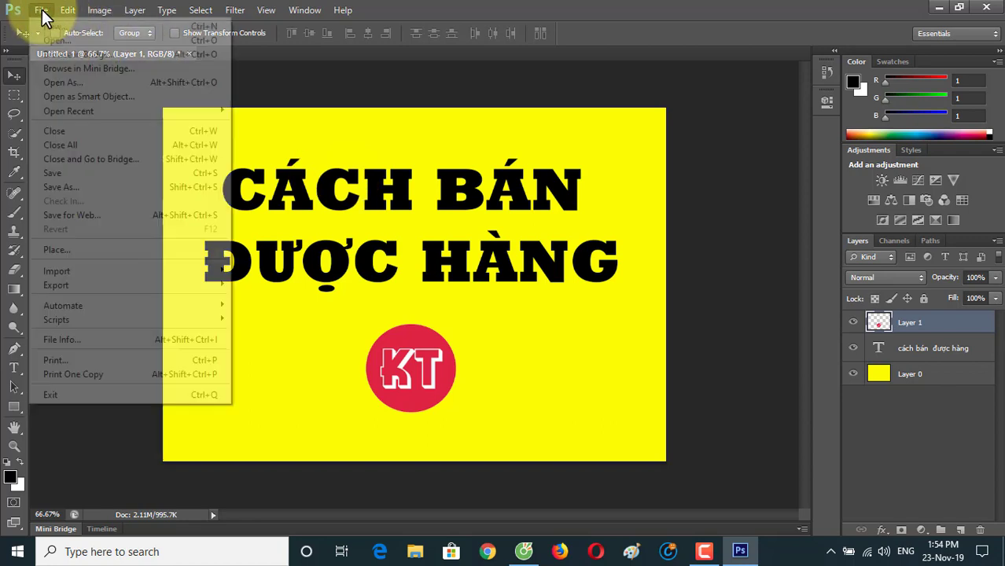
left_click(61, 175)
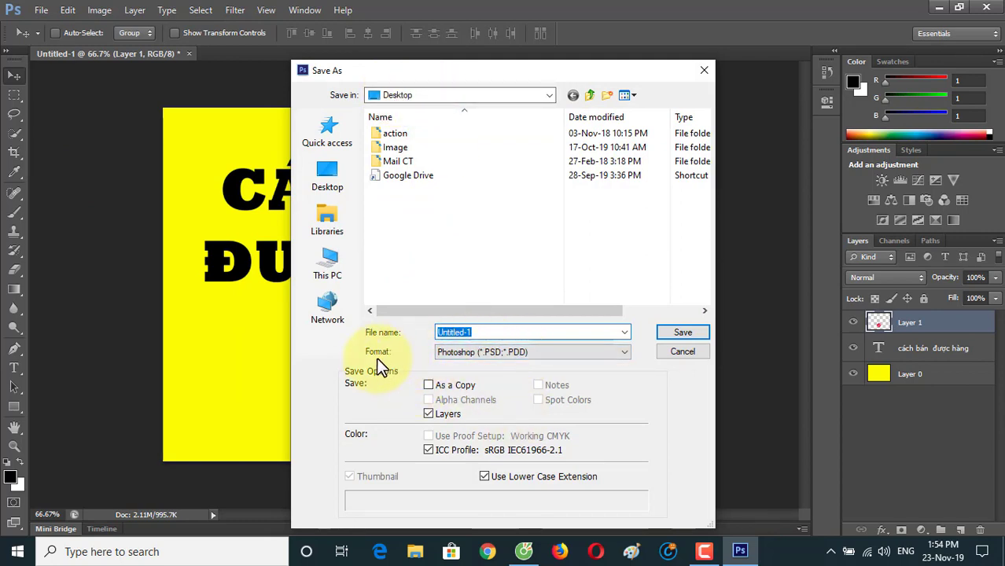
left_click(493, 351)
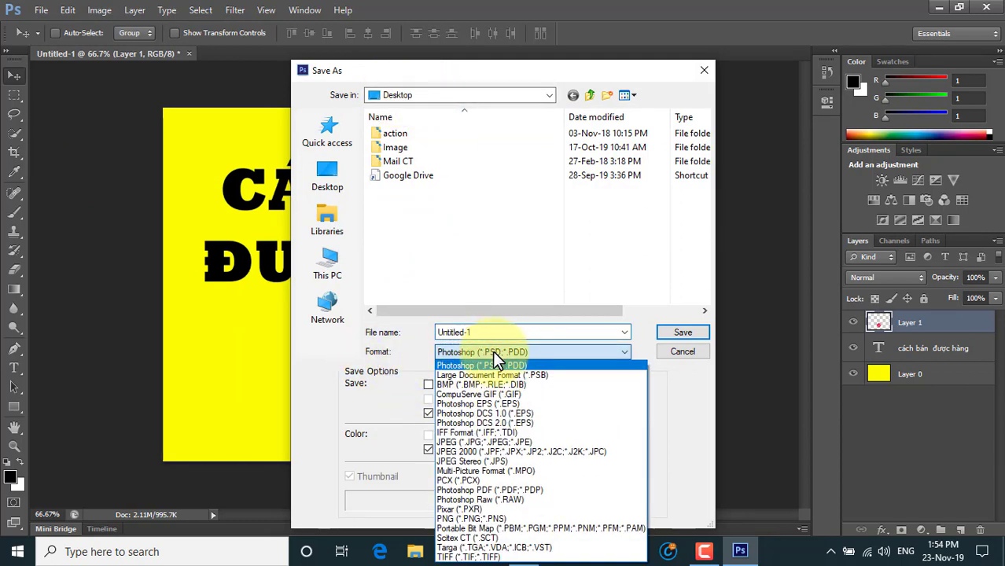
left_click(448, 443)
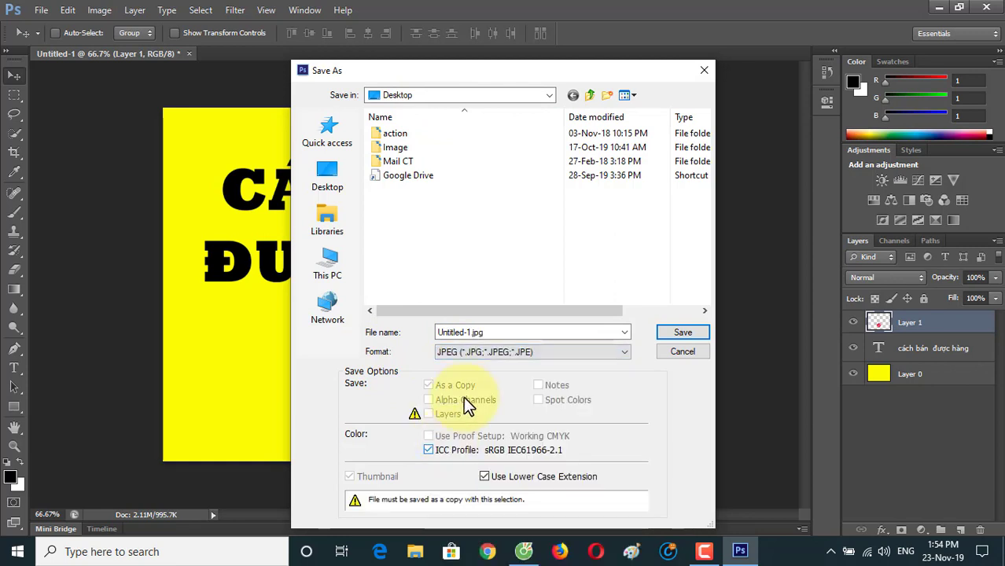
double_click(471, 332)
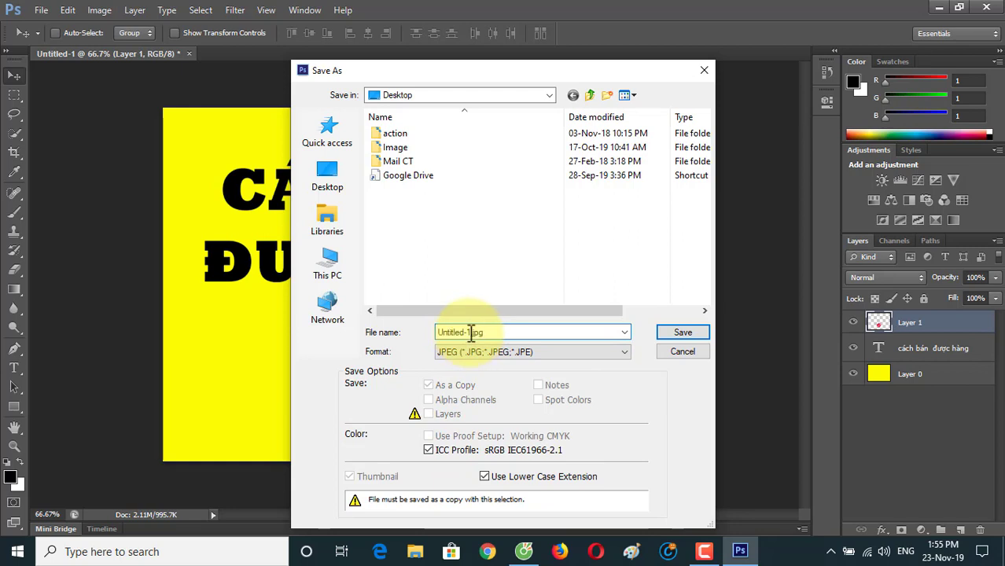
left_click_drag(471, 332, 363, 319)
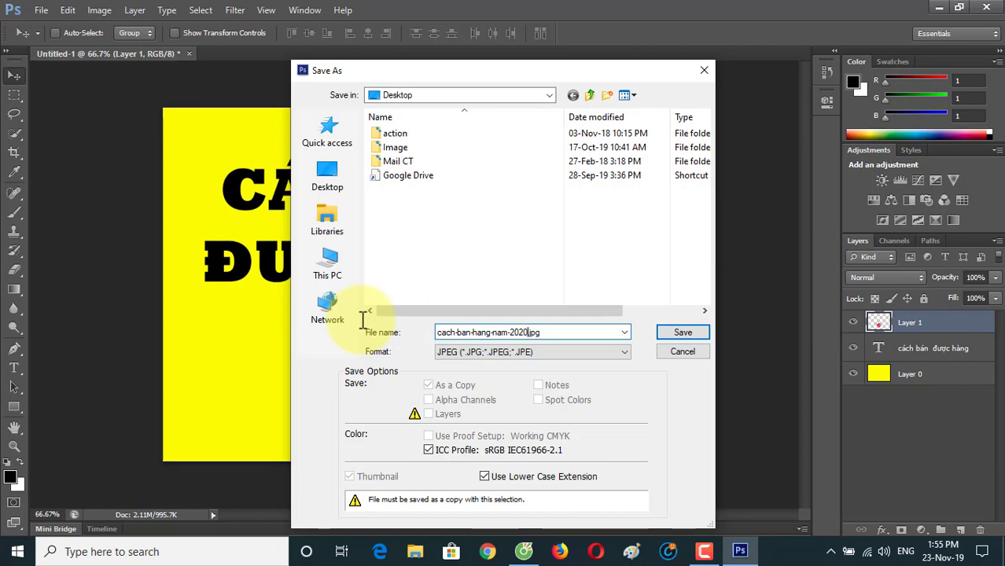
left_click(668, 333)
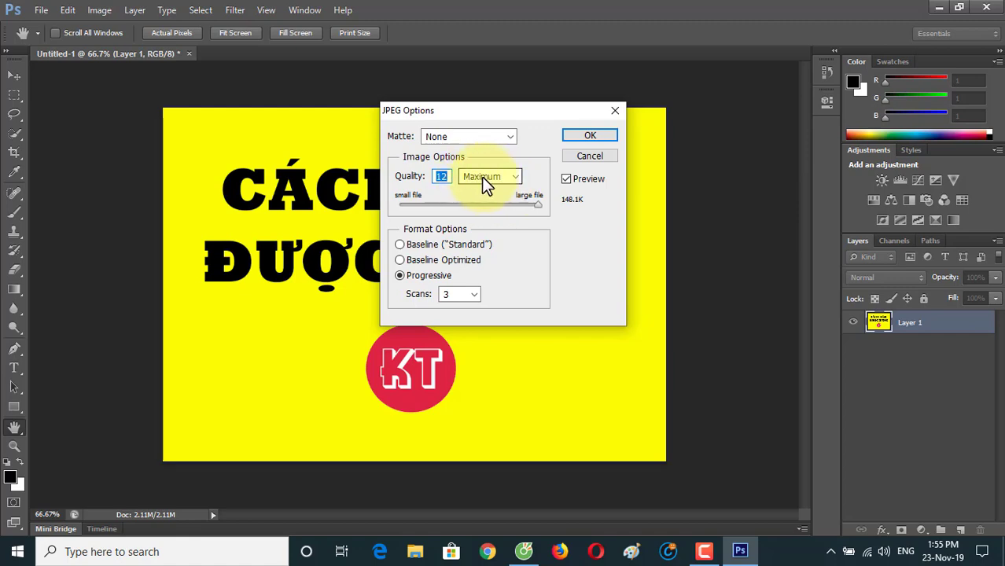
left_click(589, 137)
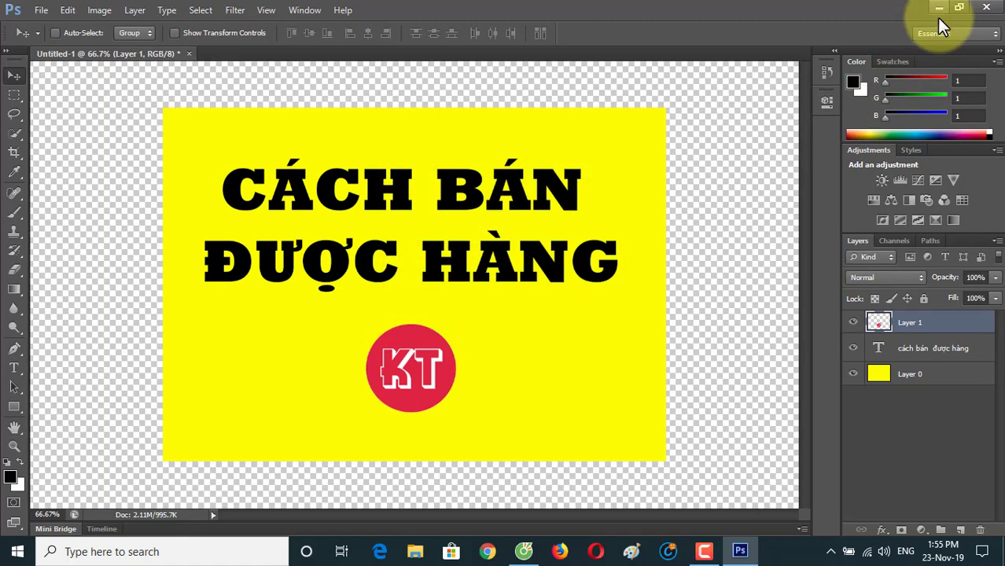
- Open the saved cach-ban-hang-nam-2020.jpg from the desktop in Photos to view the finished thumbnail
left_click(1002, 551)
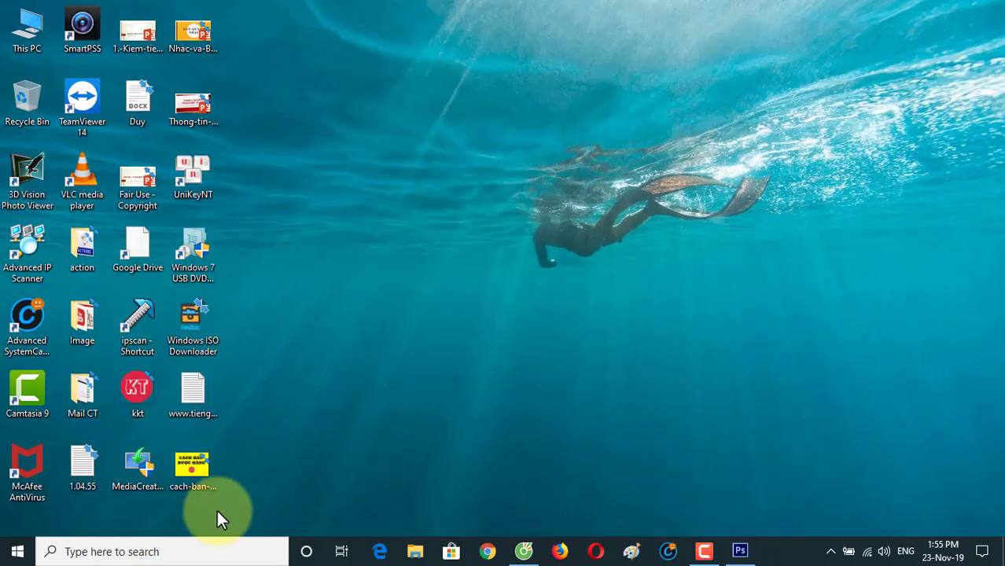
left_click(192, 471)
double_click(191, 471)
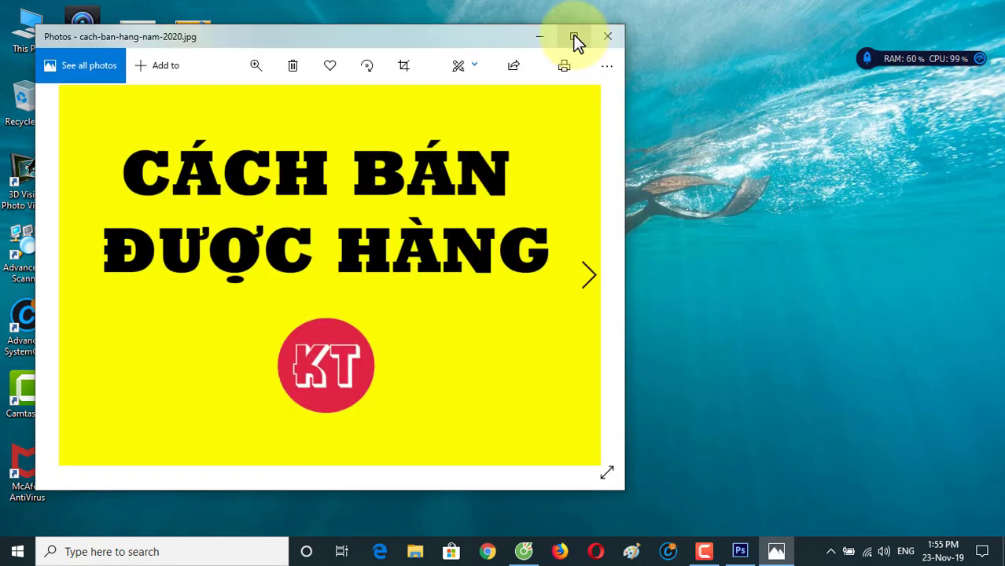
- View the finished thumbnail in a maximized Photos window and close the viewer
left_click(574, 36)
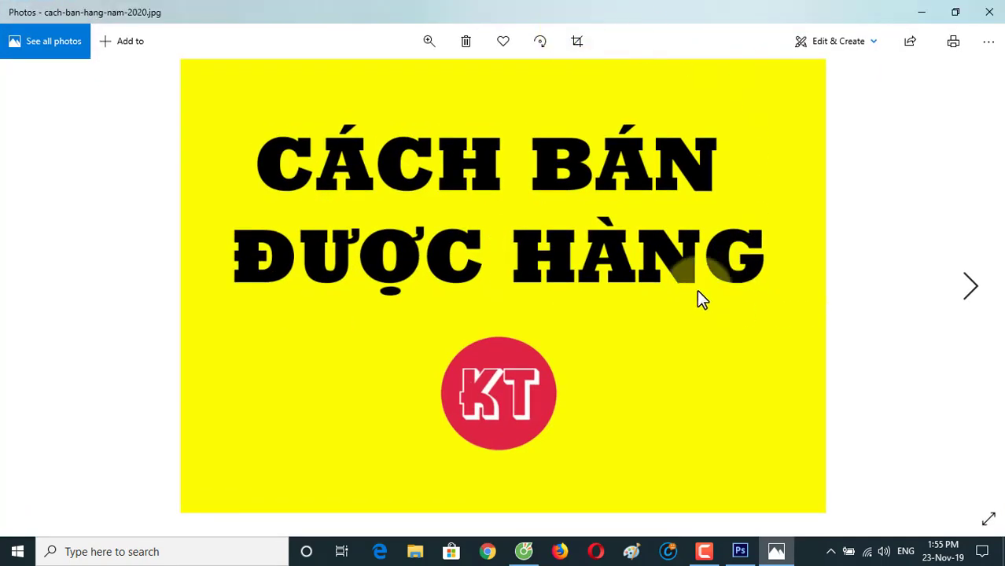
left_click(992, 15)
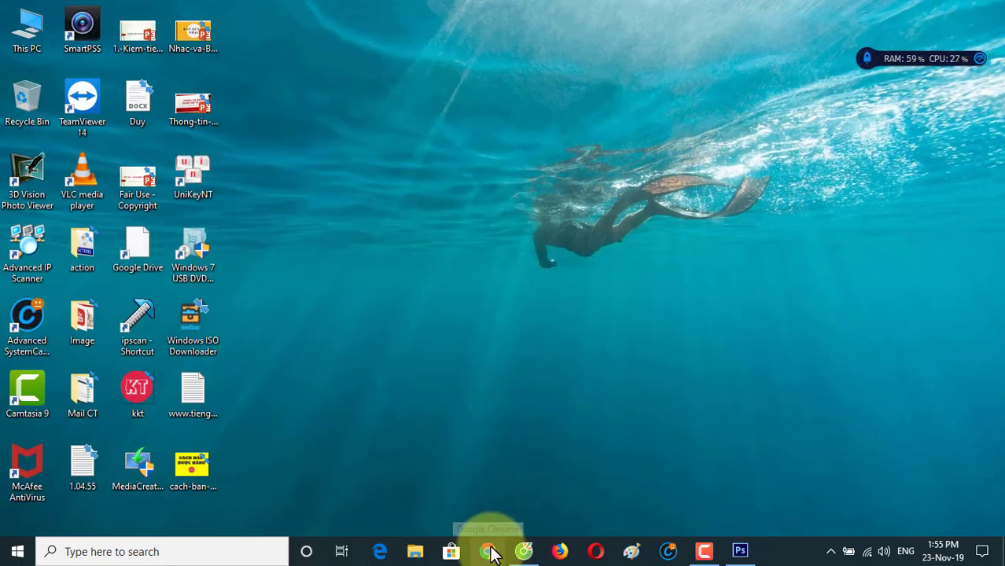
- Switch to Chrome, go through YouTube to the channel's YouTube Studio, and open the details of the Bellissimo video
left_click(488, 551)
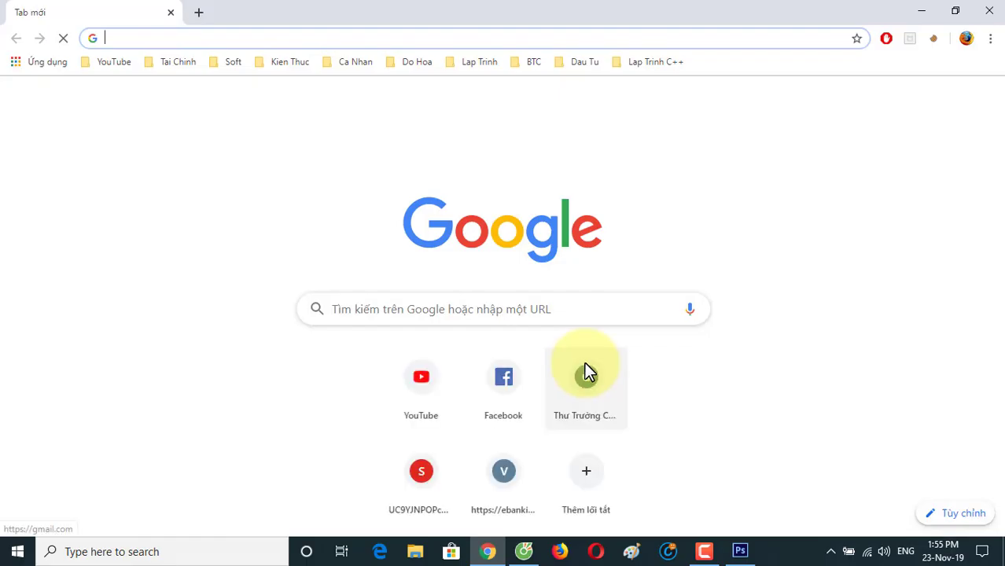
left_click(418, 385)
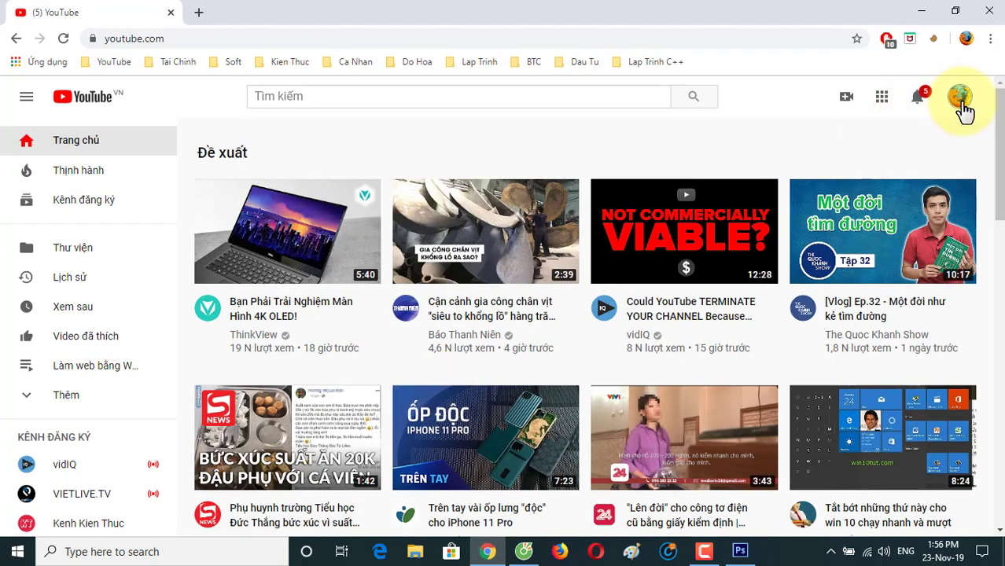
left_click(960, 98)
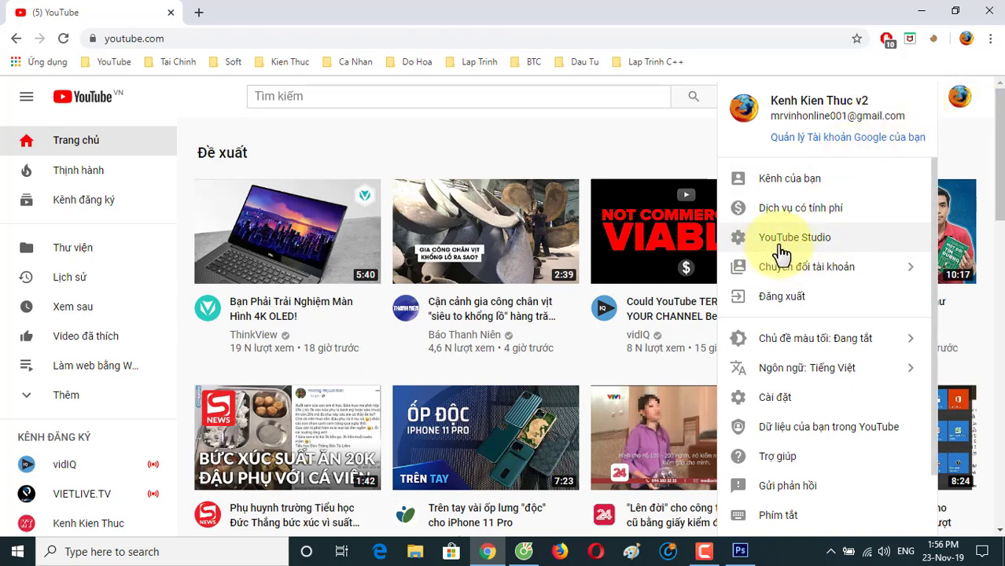
left_click(849, 240)
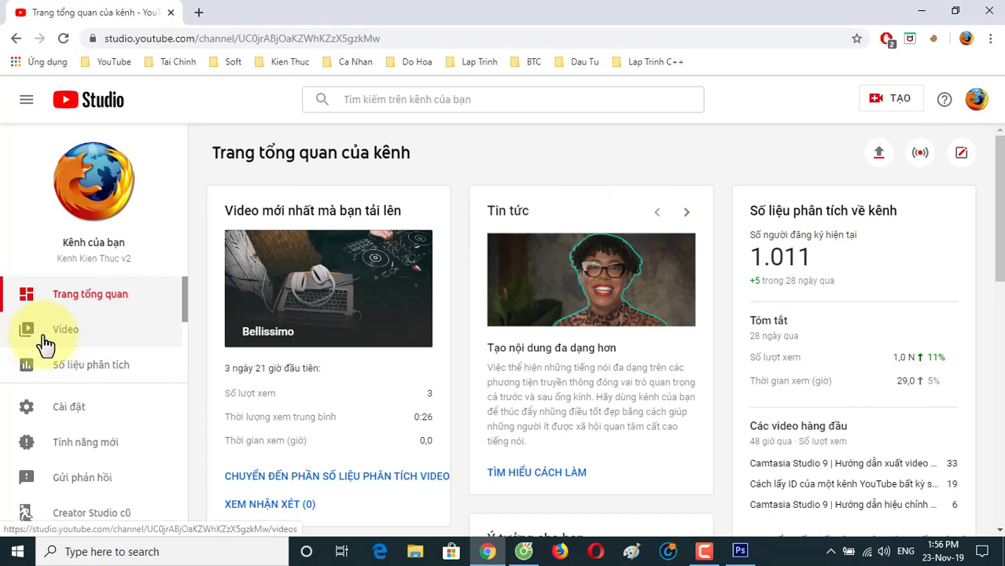
left_click(75, 335)
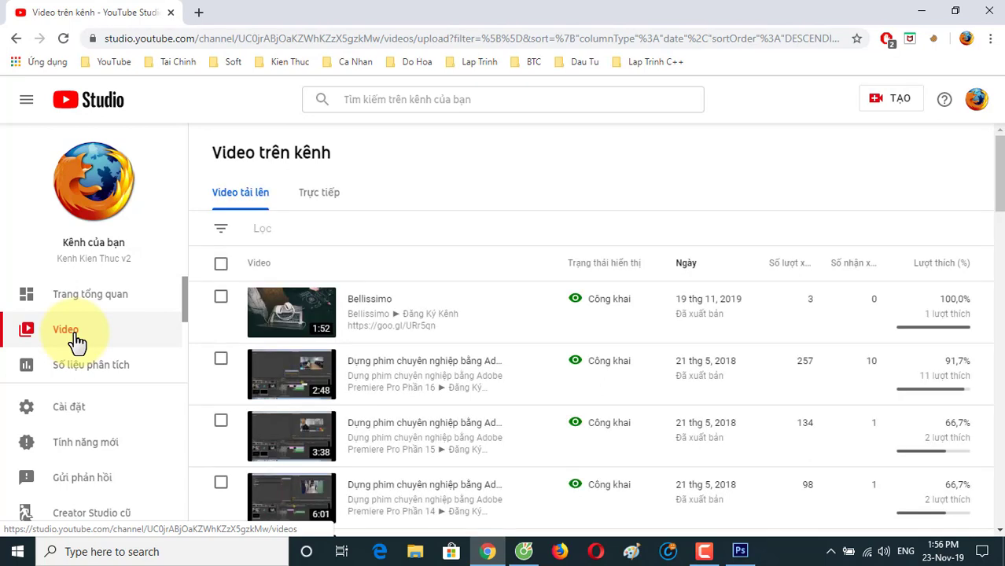
left_click(368, 300)
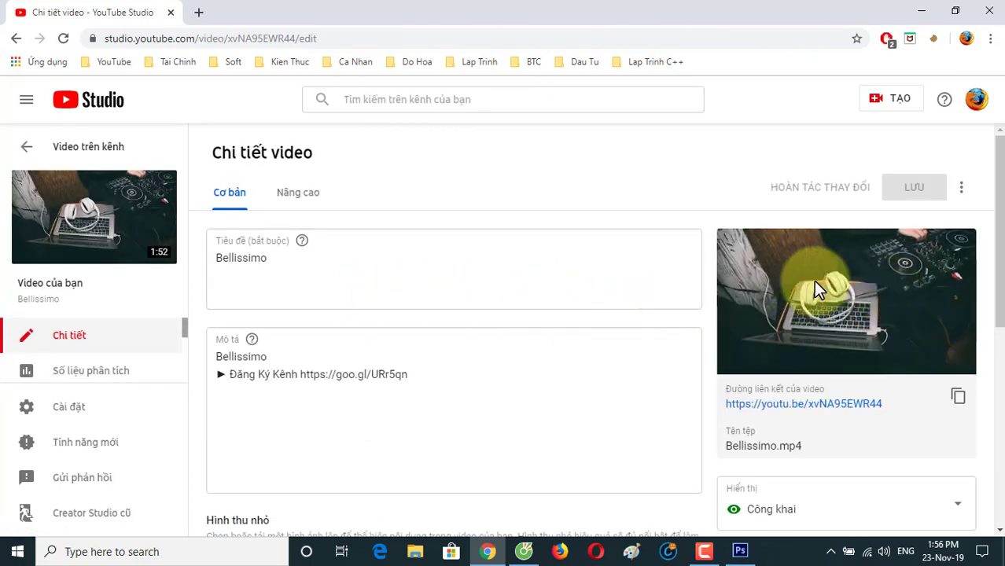
- Upload cach-ban-hang-nam-2020 from the Desktop as the Bellissimo video's custom thumbnail (Hình thu nhỏ)
scroll(422, 316, "down", 3)
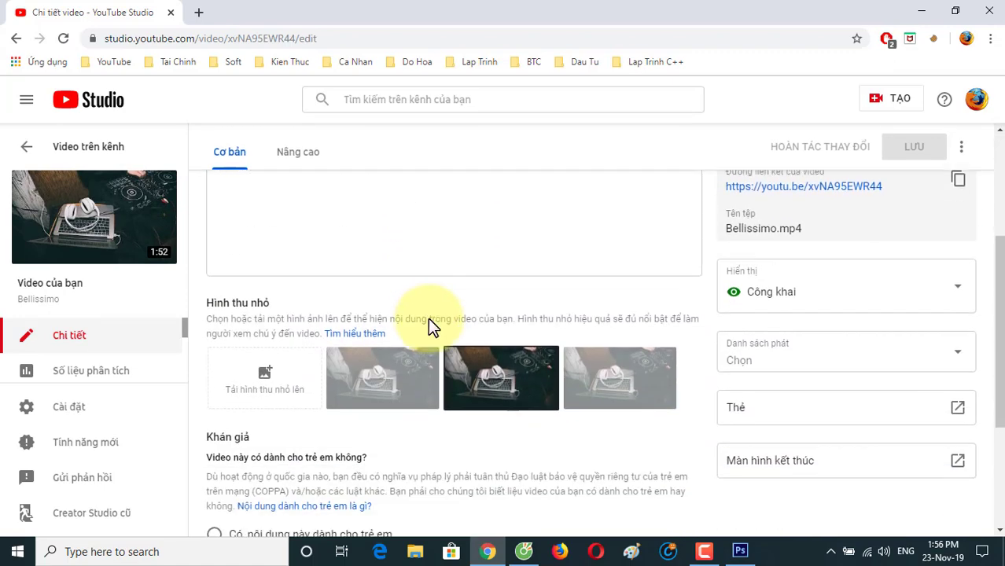
scroll(431, 318, "down", 1)
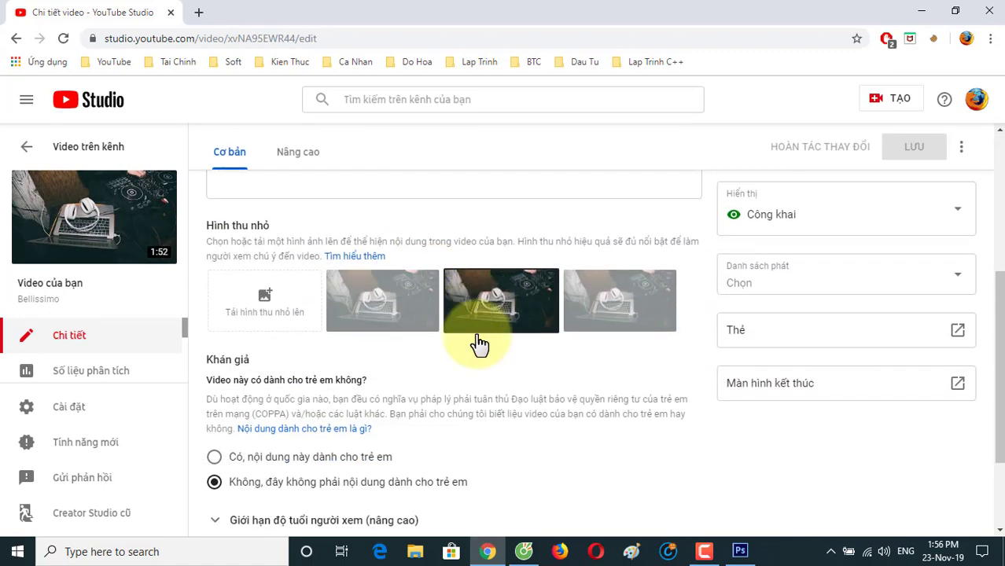
triple_click(206, 226)
left_click(214, 224)
left_click_drag(208, 227, 277, 228)
left_click(281, 220)
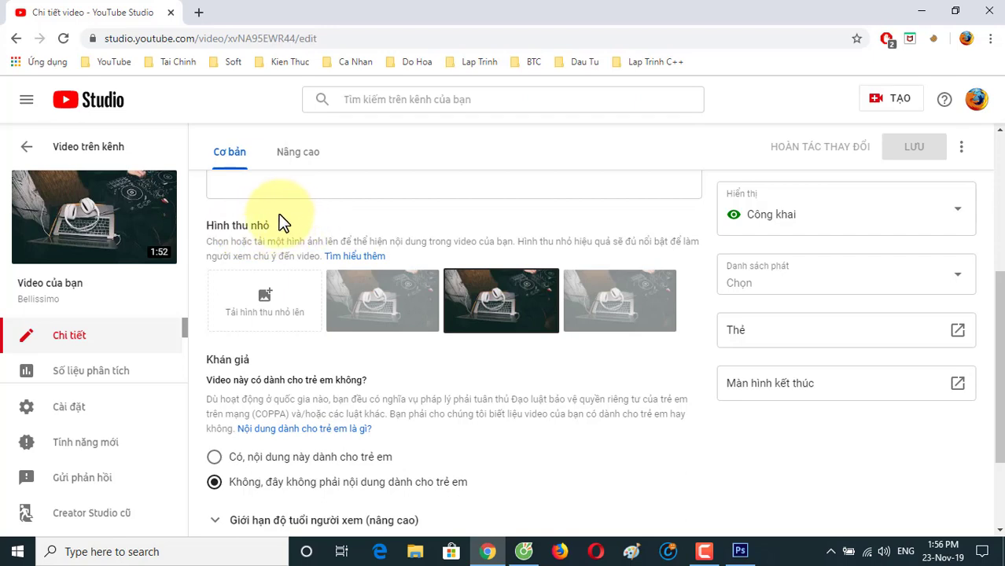
left_click(267, 301)
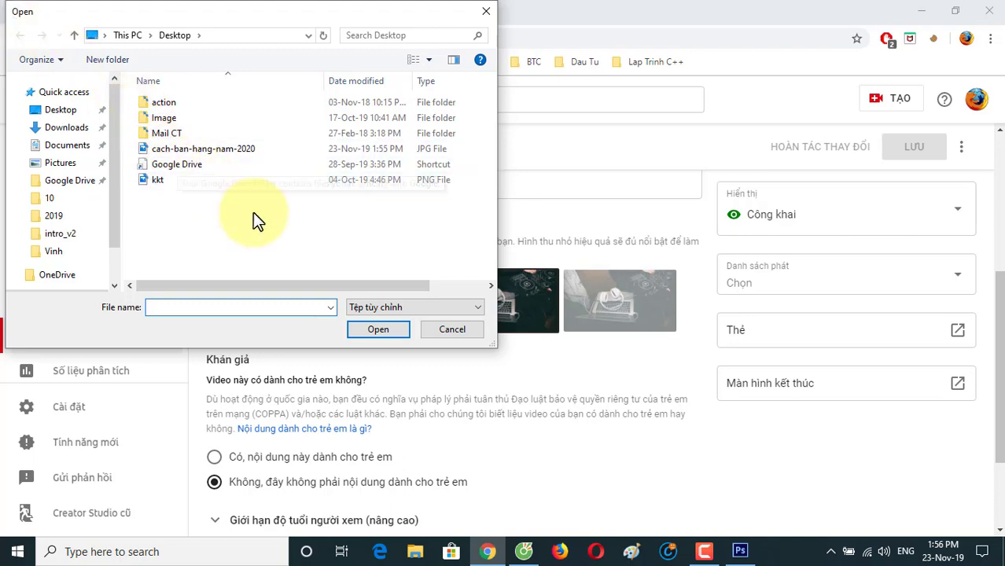
left_click(242, 149)
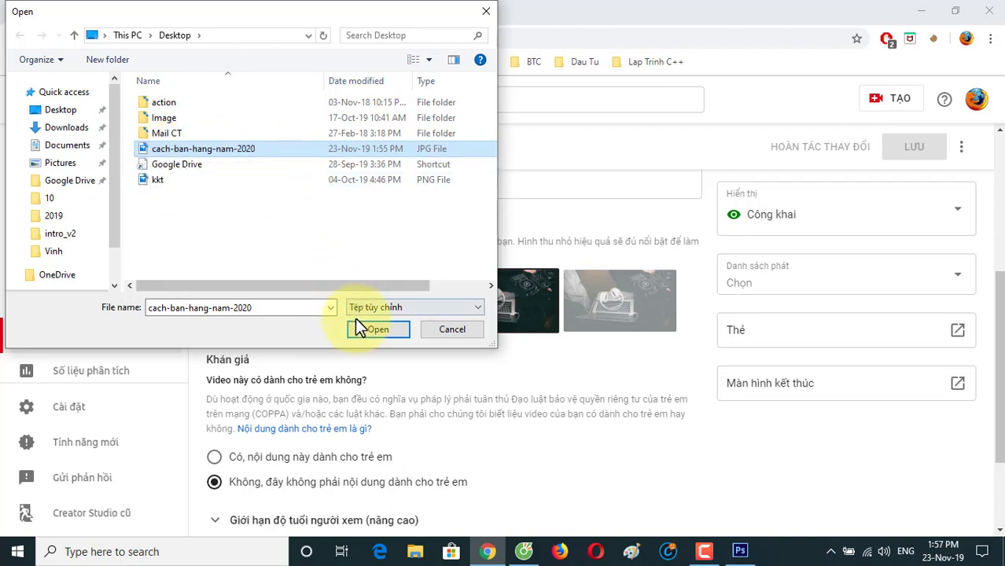
left_click(378, 330)
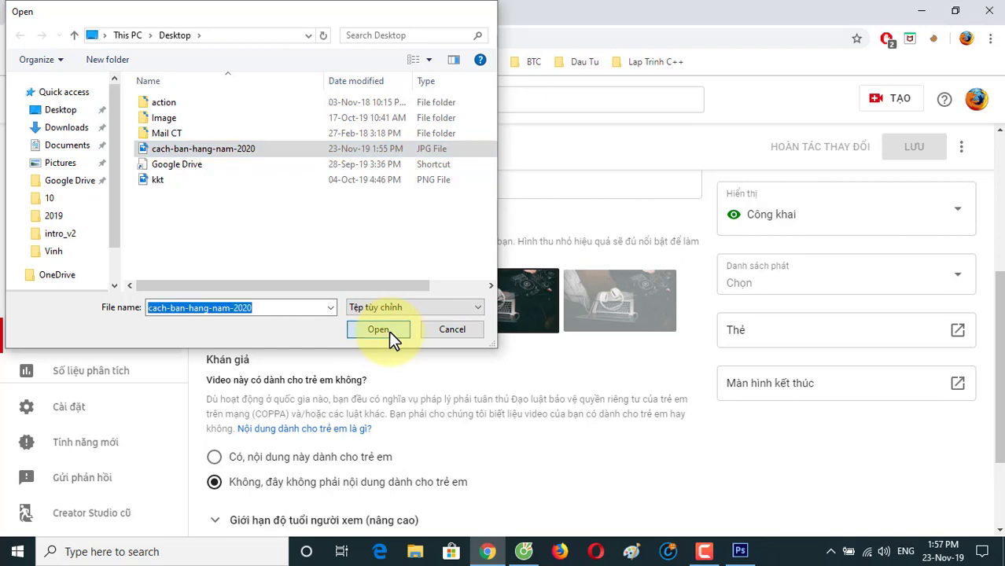